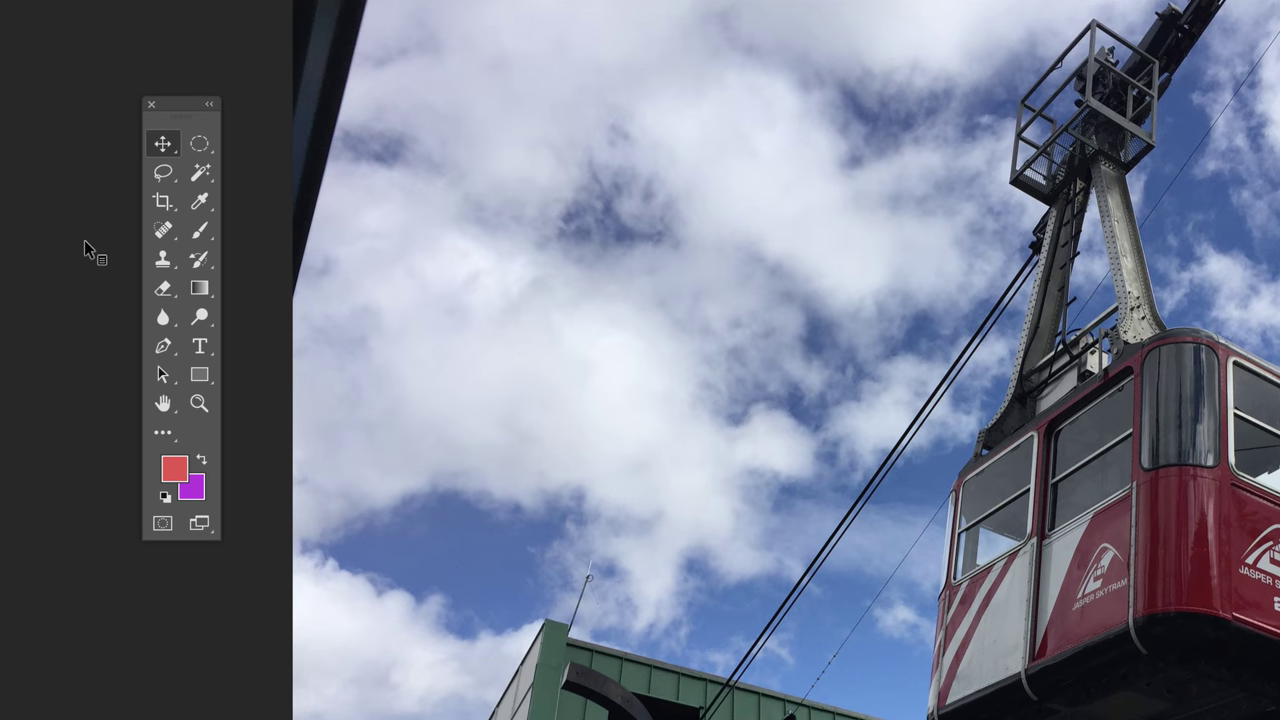
Select the freehand Lasso Tool from the lasso flyout in the Tools panel.
click(163, 175)
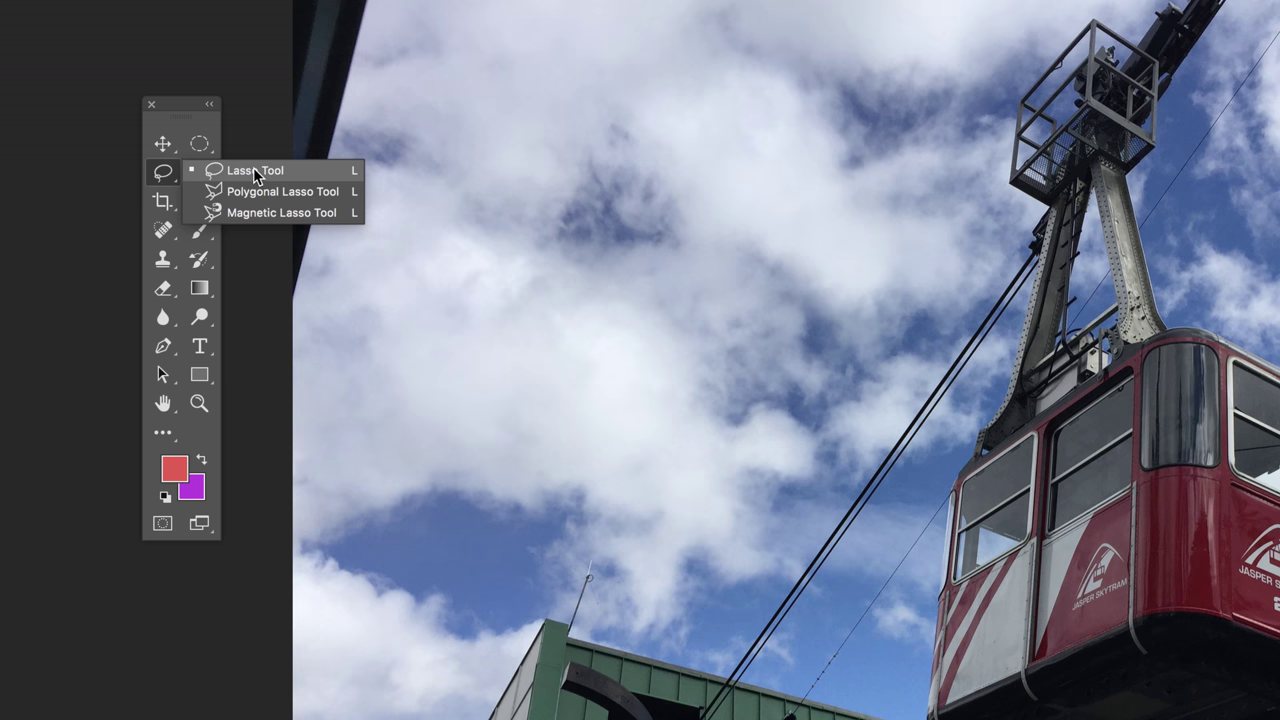
click(256, 171)
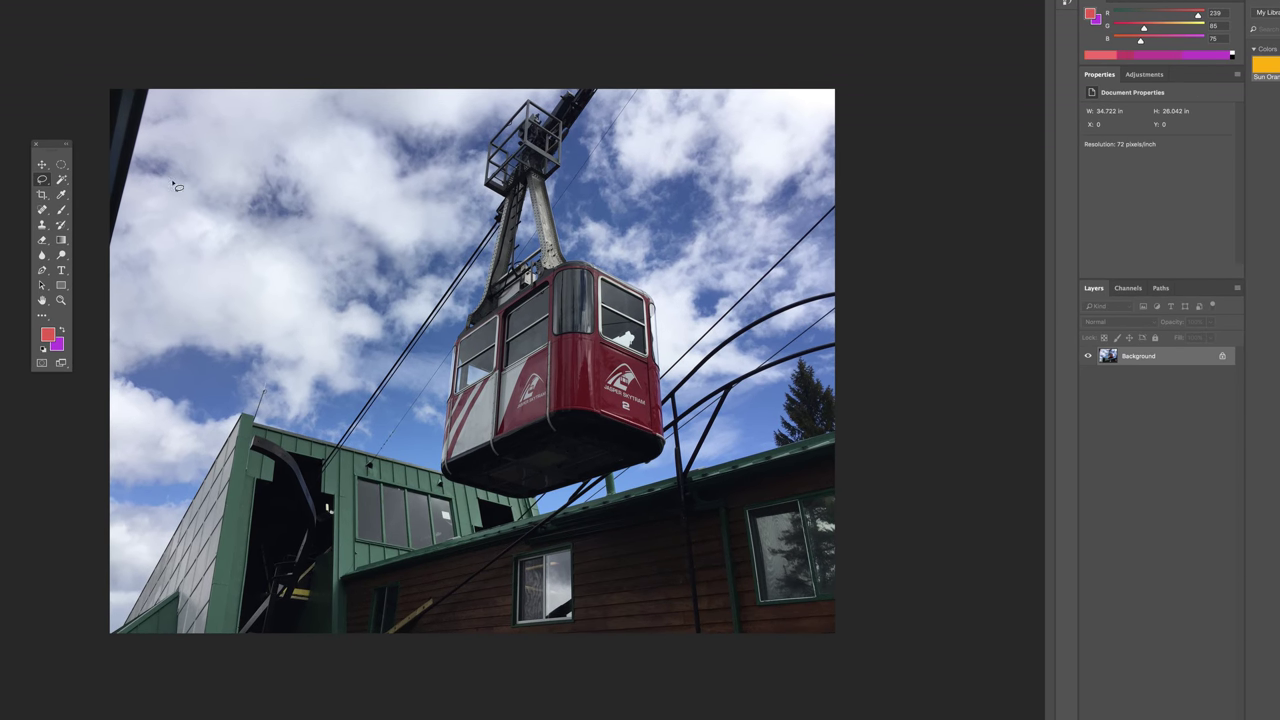
Lasso part of the red cabin's side along the window edge, then bring up the Fill dialog.
drag(48, 145, 367, 228)
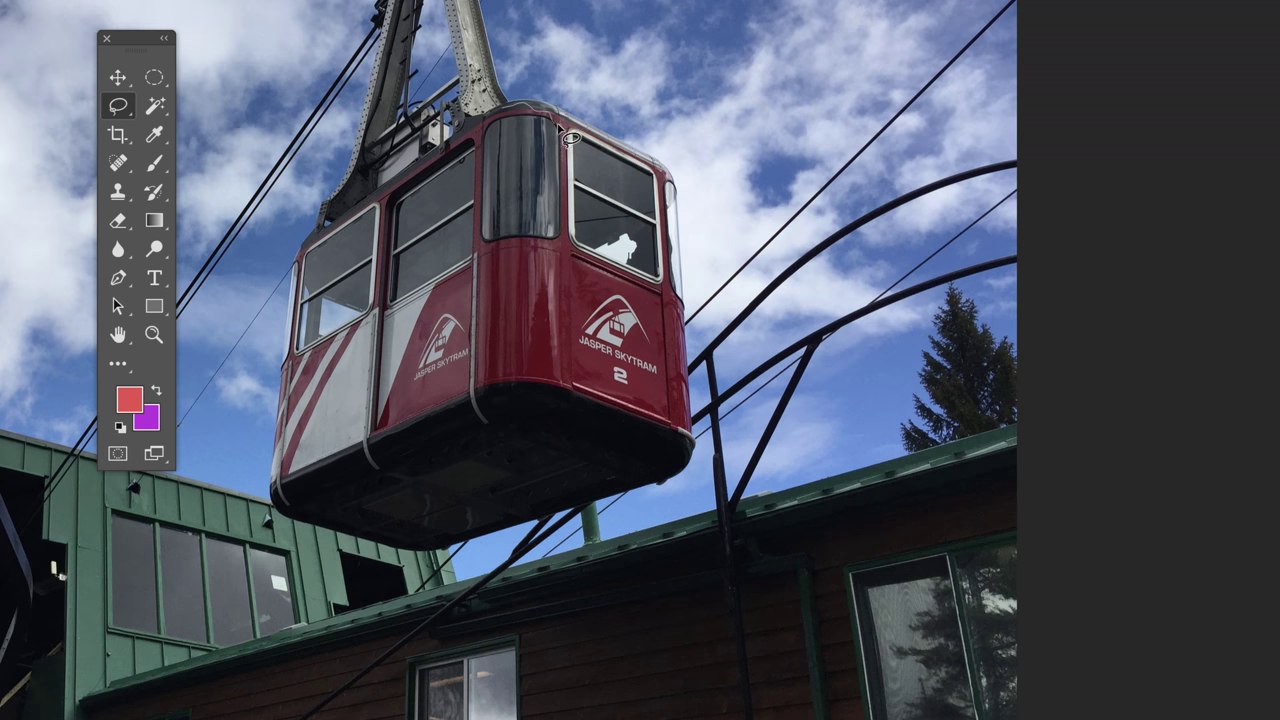
mouse_move(567, 147)
mouse_down()
mouse_move(576, 260)
mouse_move(628, 332)
mouse_move(600, 371)
mouse_move(507, 340)
mouse_move(526, 292)
mouse_move(504, 160)
mouse_move(465, 168)
mouse_move(448, 210)
mouse_up()
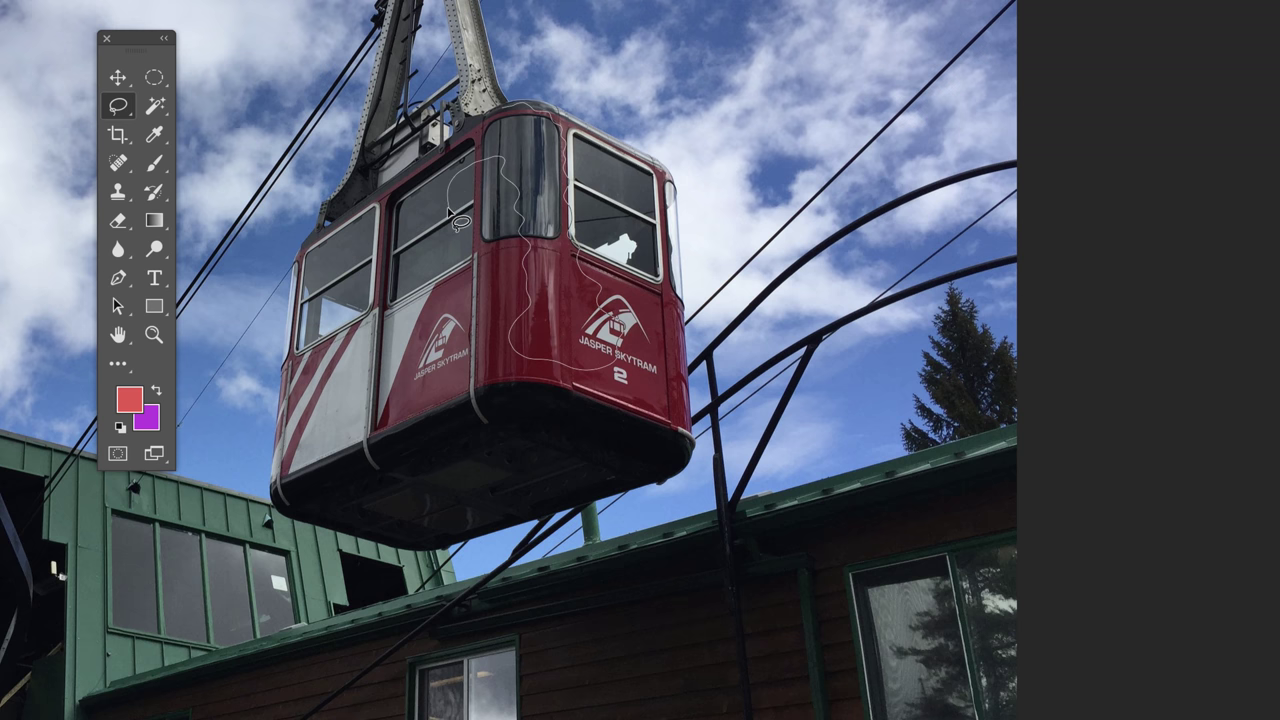
mouse_move(448, 210)
mouse_down()
mouse_move(449, 257)
mouse_move(476, 292)
mouse_move(436, 322)
mouse_move(366, 318)
mouse_move(349, 263)
mouse_move(420, 170)
mouse_move(508, 112)
mouse_up()
key(shift+BackSpace)
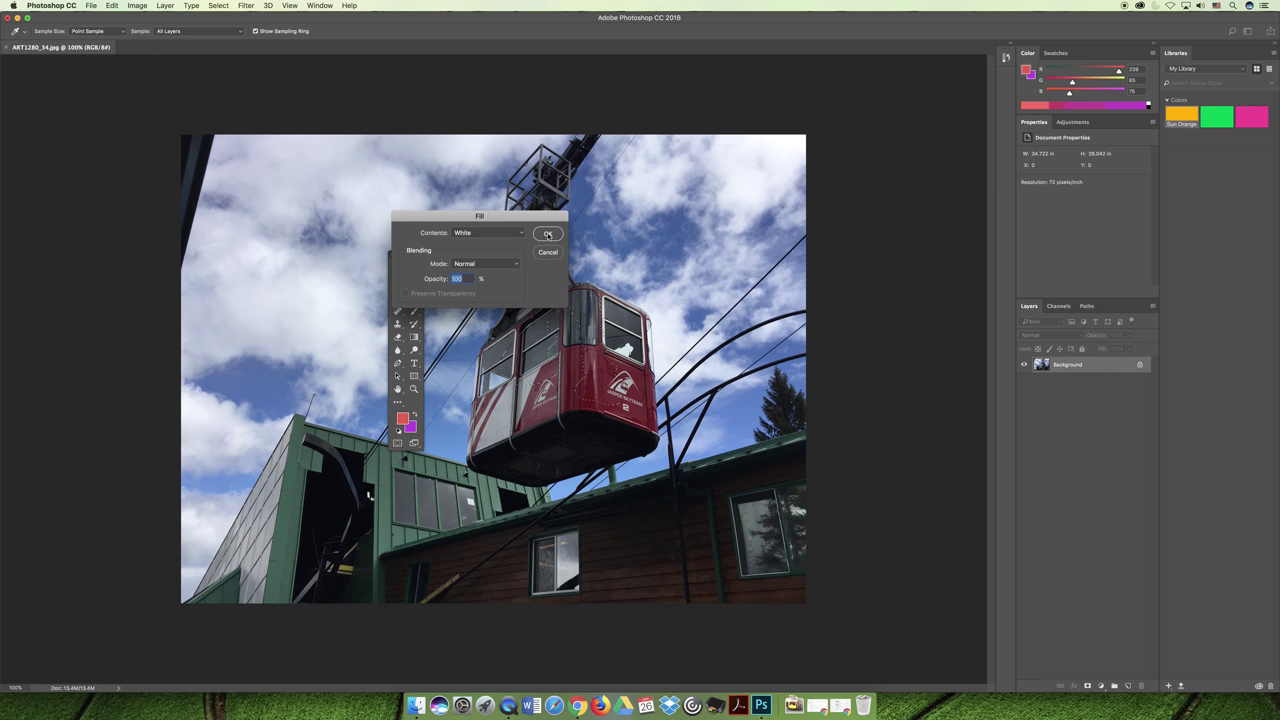
Fill the selection with white, zoom to 200%, then undo the fill.
click(548, 235)
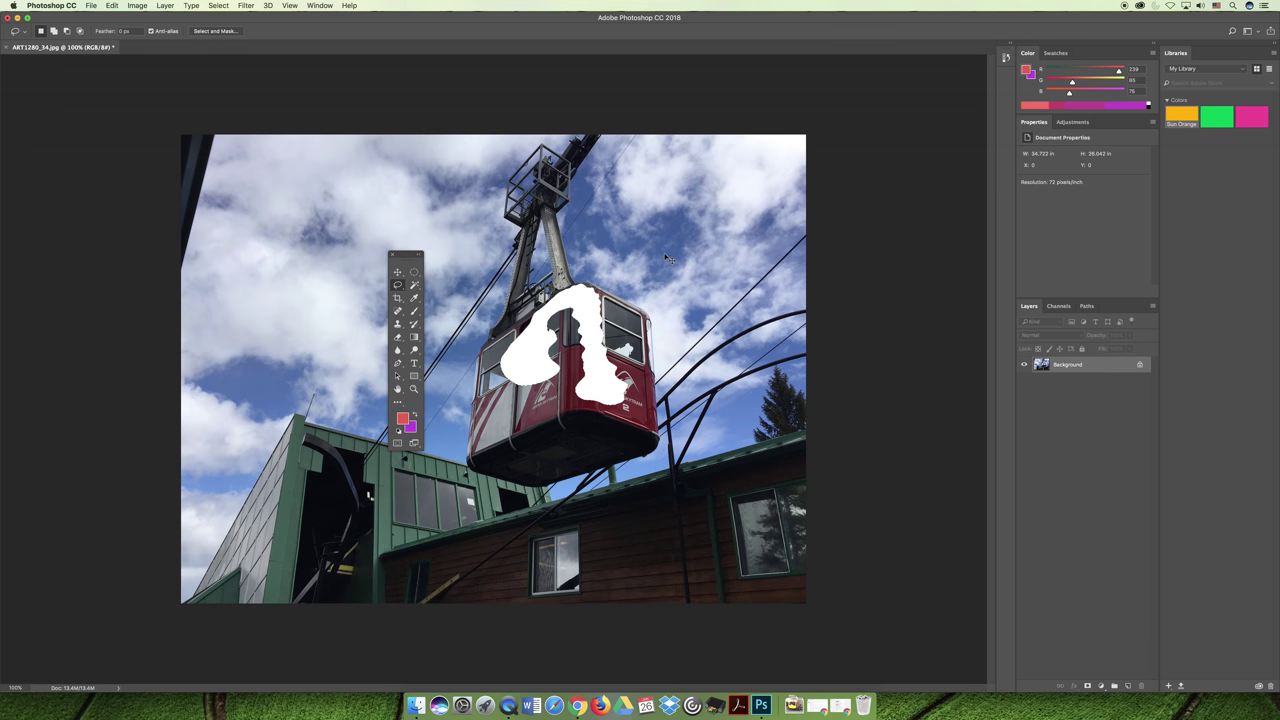
key(super+plus)
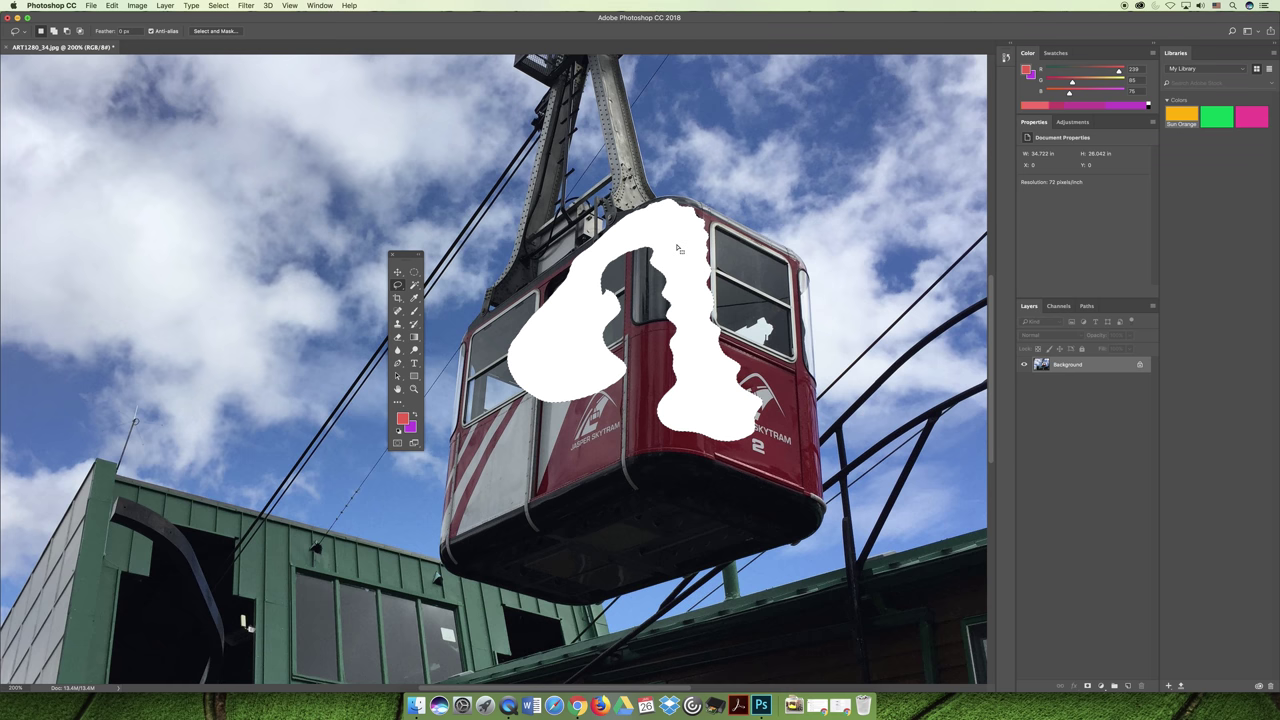
key(super+z)
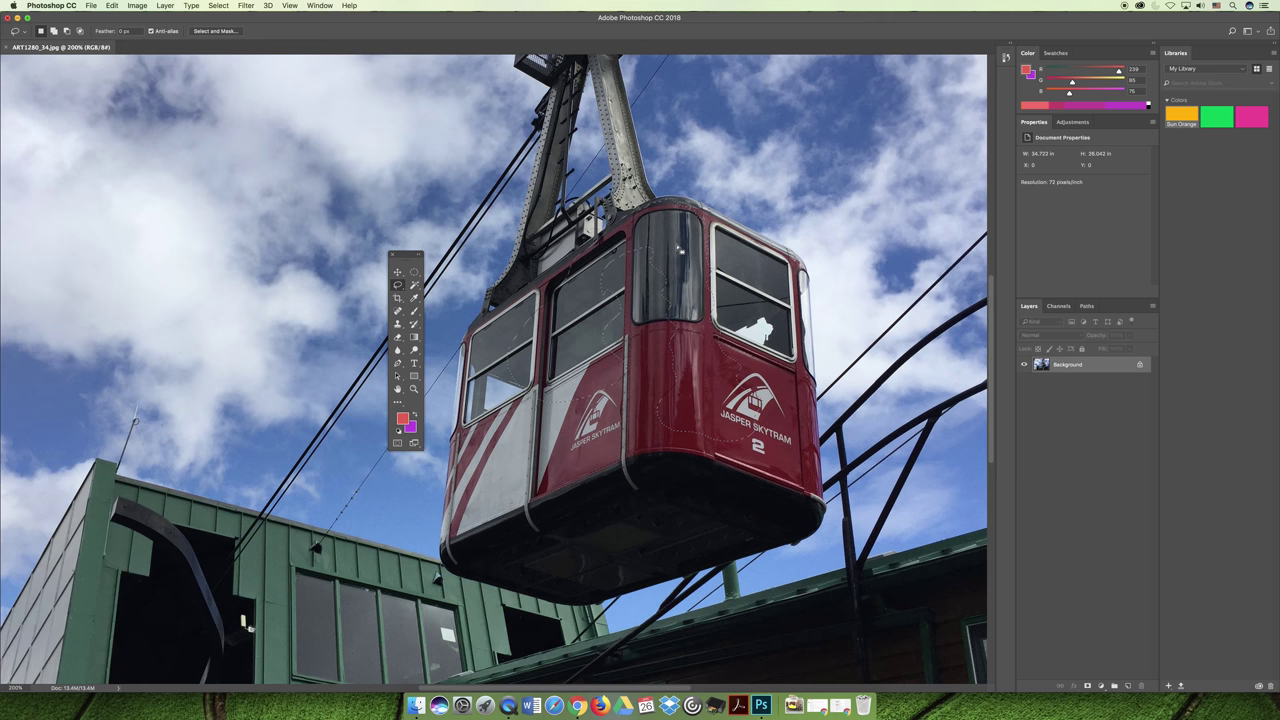
Deselect and zoom in on the cabin's front window corner.
key(super+d)
scroll(719, 245, up, 10)
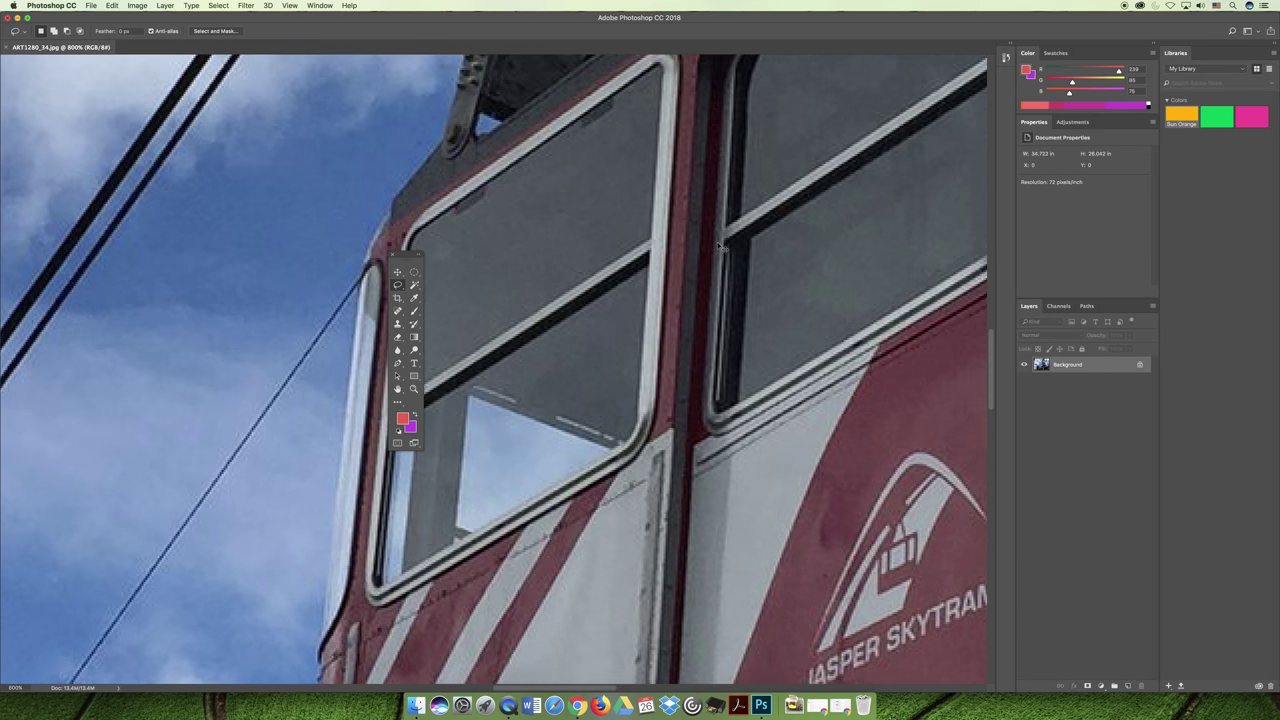
drag(594, 337, 812, 295)
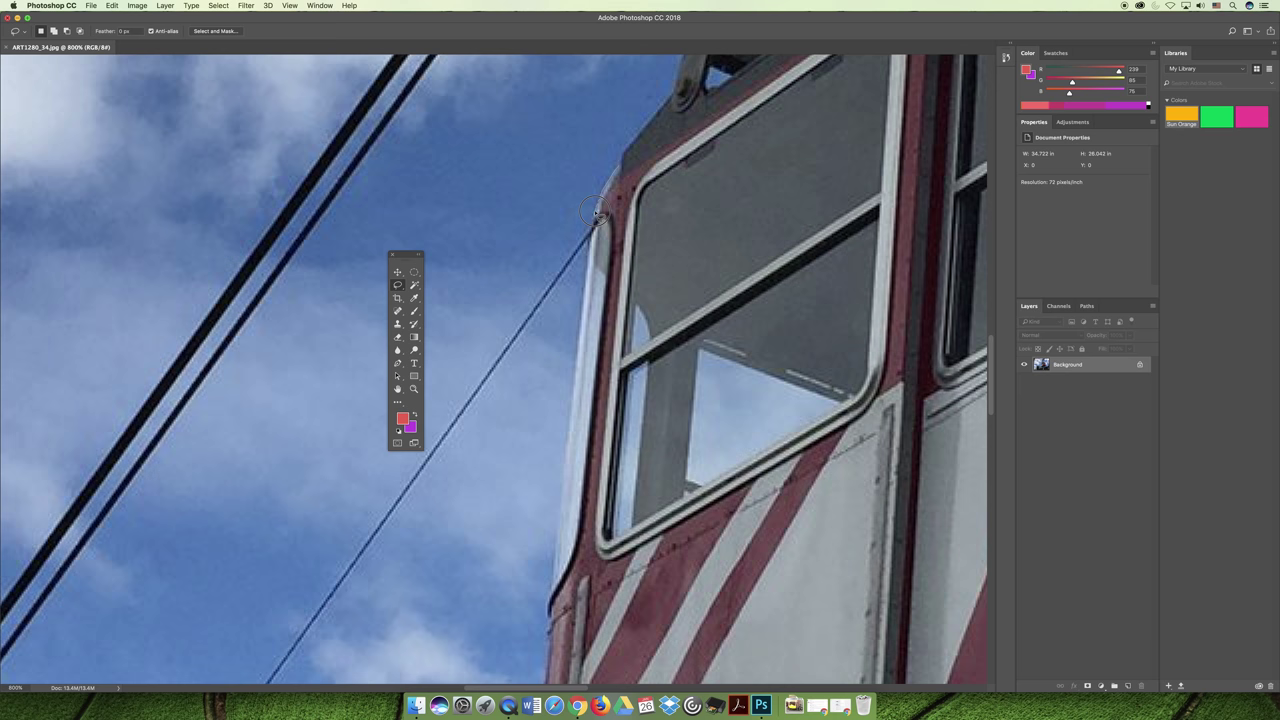
Lasso the cabin's left edge beside the window, adding more edge with Shift.
mouse_move(596, 214)
mouse_down()
mouse_move(667, 240)
mouse_move(679, 218)
mouse_move(668, 180)
mouse_move(624, 170)
mouse_up()
mouse_move(592, 240)
mouse_down()
mouse_move(596, 286)
mouse_move(652, 298)
mouse_move(687, 237)
mouse_up()
scroll(660, 242, down, 3)
mouse_move(632, 100)
mouse_down()
mouse_move(612, 262)
mouse_move(679, 220)
mouse_move(626, 252)
mouse_move(617, 232)
mouse_move(595, 271)
mouse_up()
mouse_move(578, 320)
mouse_down()
mouse_move(621, 360)
mouse_move(670, 356)
mouse_move(692, 322)
mouse_move(681, 254)
mouse_up()
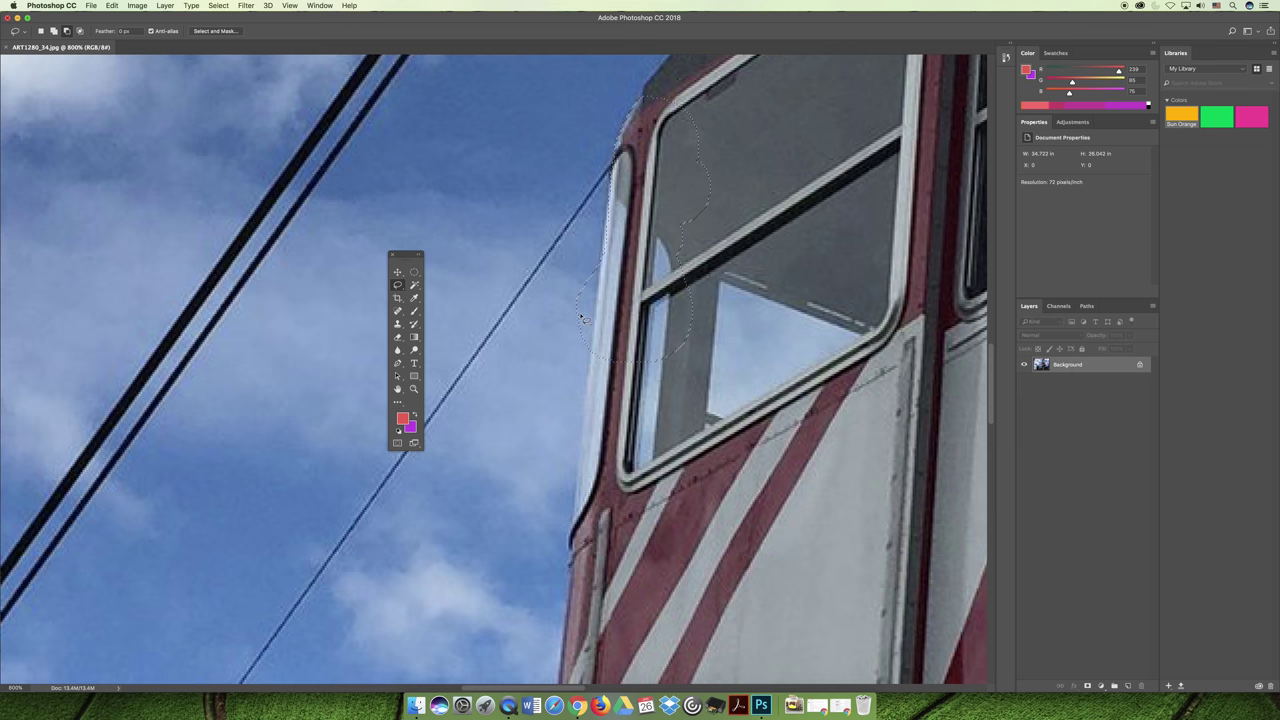
Extend the lasso selection further down the cabin's left edge.
click(601, 242)
mouse_move(556, 287)
mouse_down()
mouse_move(562, 250)
mouse_move(603, 244)
mouse_up()
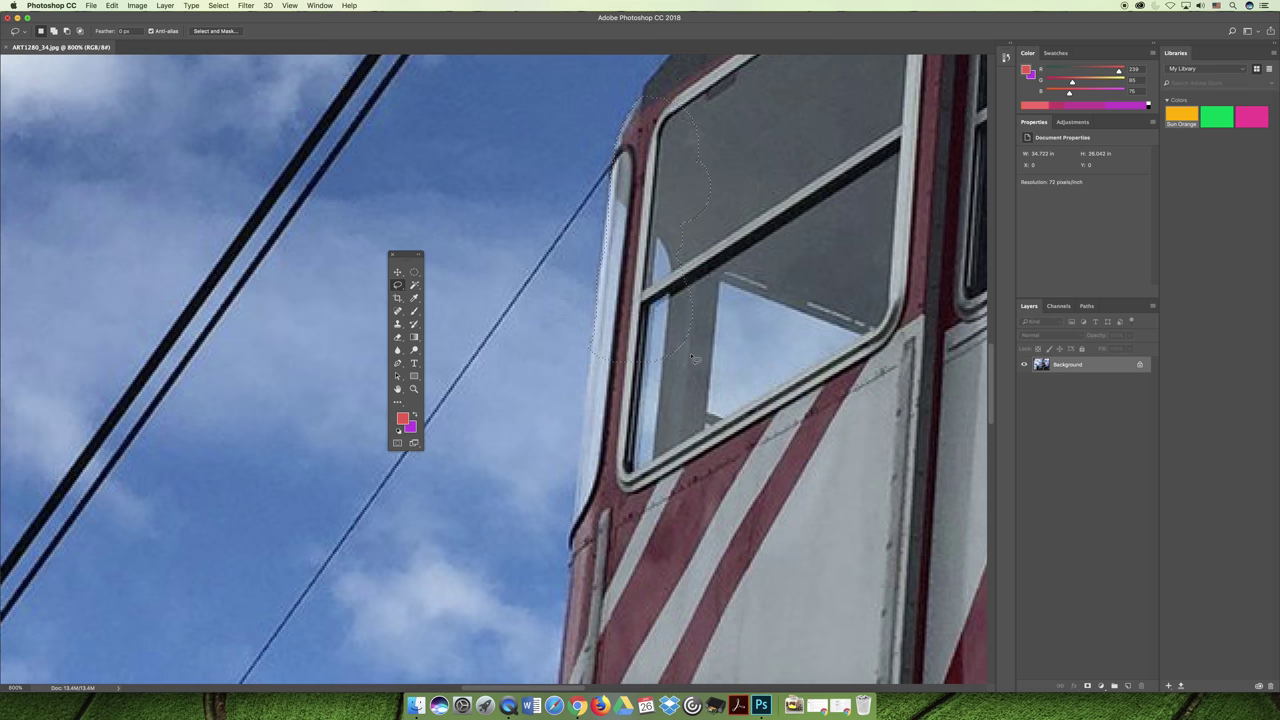
mouse_move(600, 347)
mouse_down()
mouse_move(573, 495)
mouse_move(646, 501)
mouse_move(696, 404)
mouse_move(675, 352)
mouse_move(644, 412)
mouse_move(666, 260)
mouse_move(663, 345)
mouse_up()
key(space)
Inspect the edge at 1600%, undo and redo the change, then zoom out and deselect.
key(super+equal)
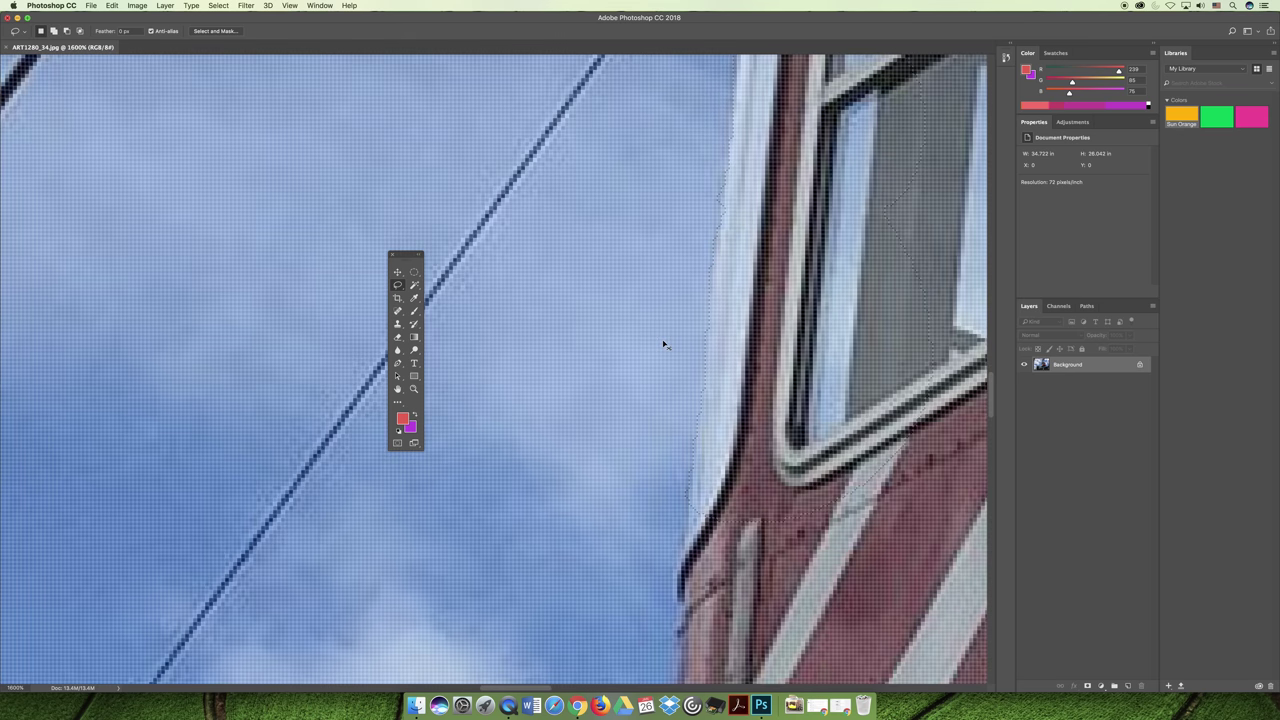
key(super+equal)
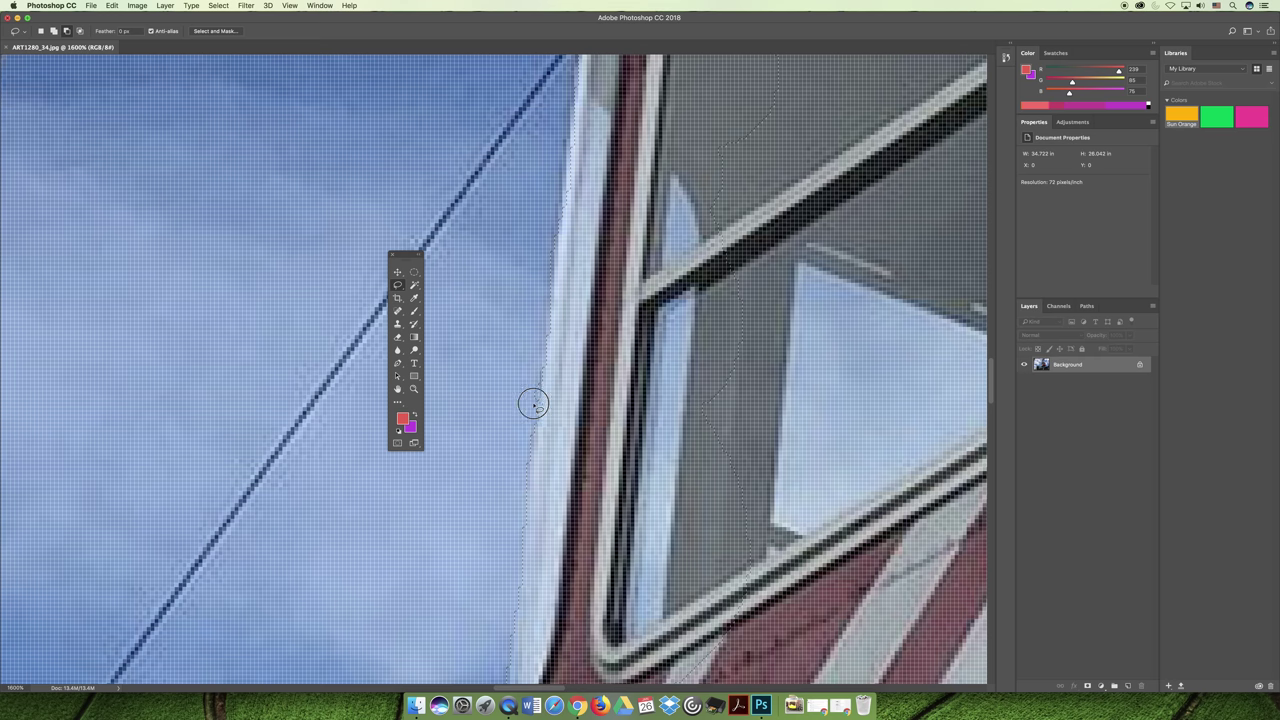
key(super+d)
key(super+shift+d)
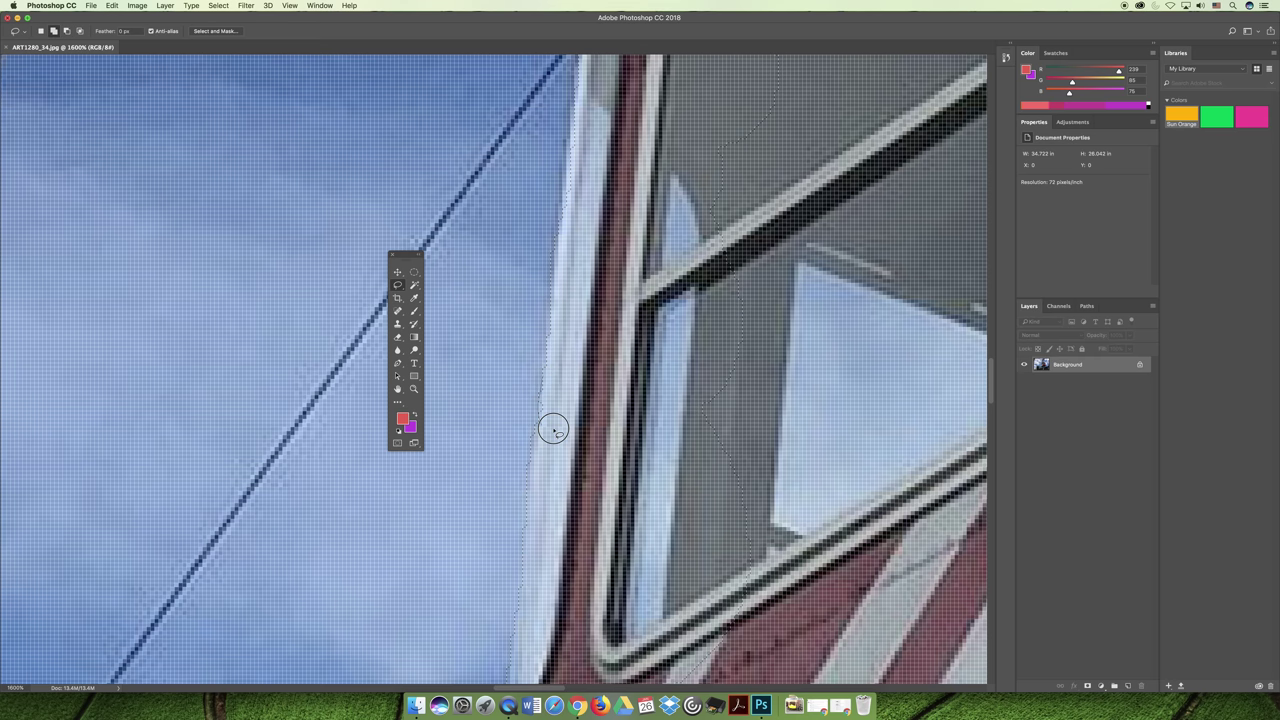
key(super+h)
key(super+minus)
key(super+minus)
key(super+minus)
key(super+minus)
key(super+minus)
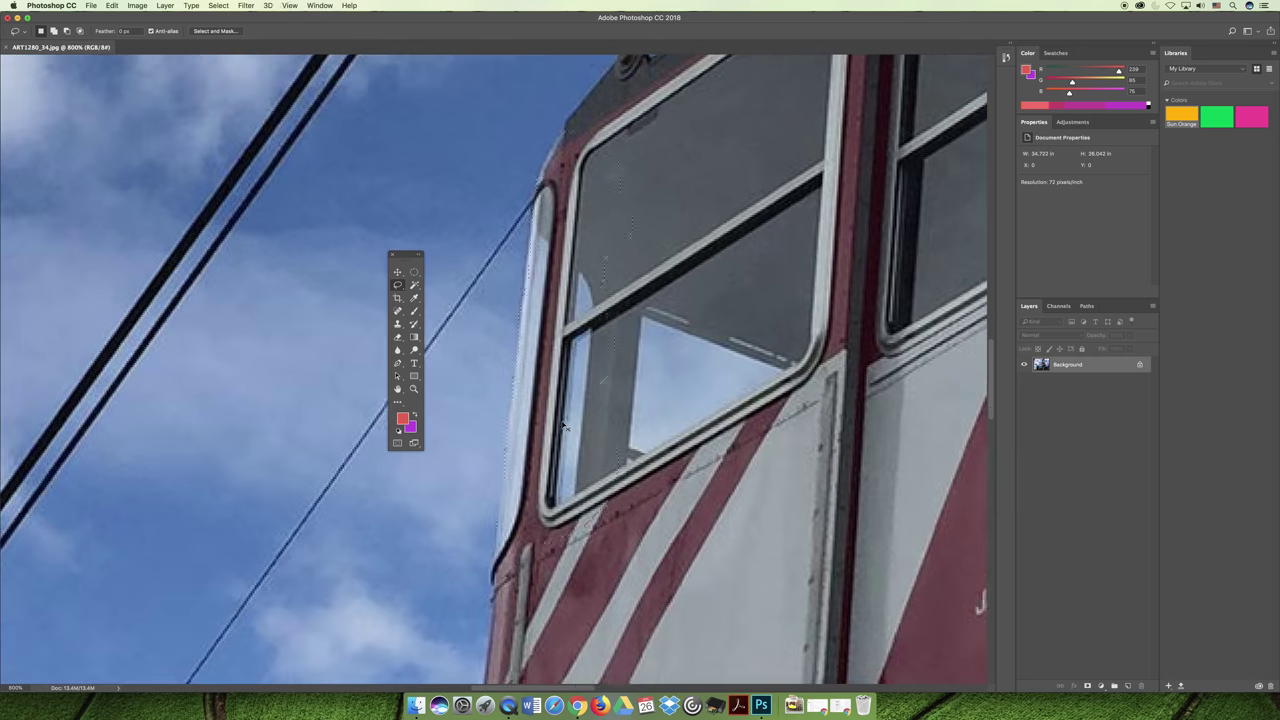
key(super+minus)
key(super+minus)
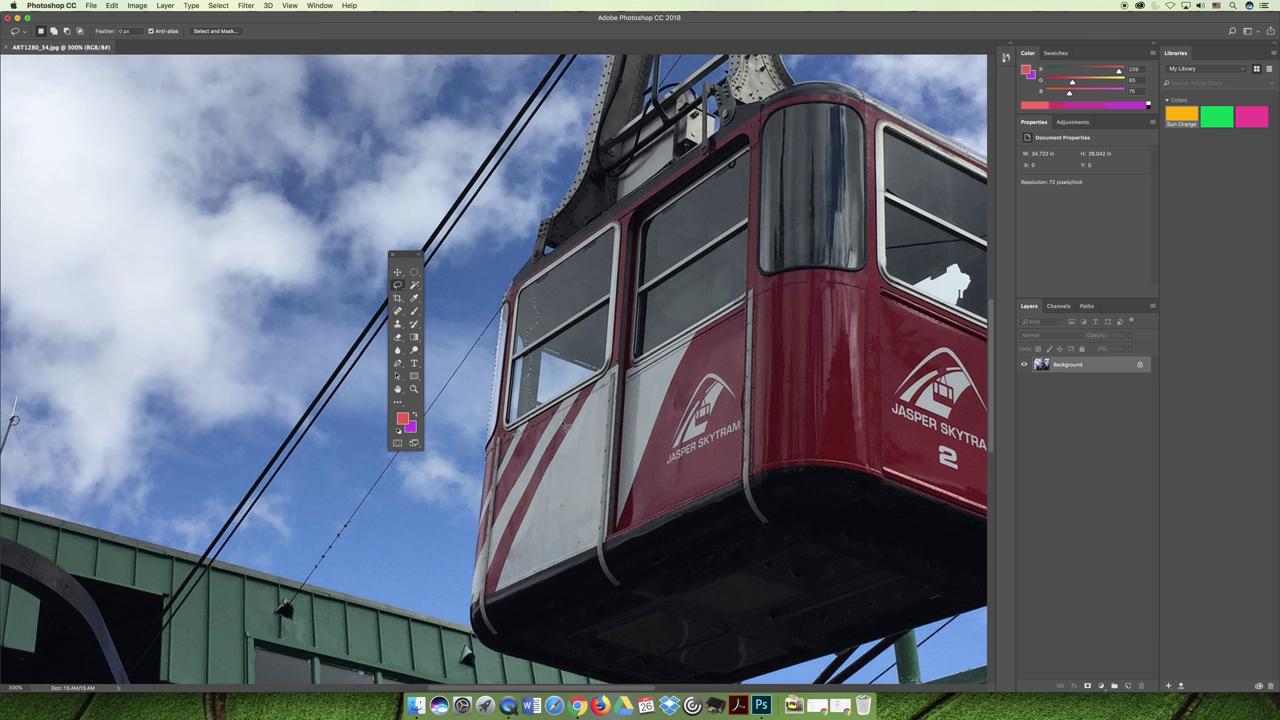
key(super+d)
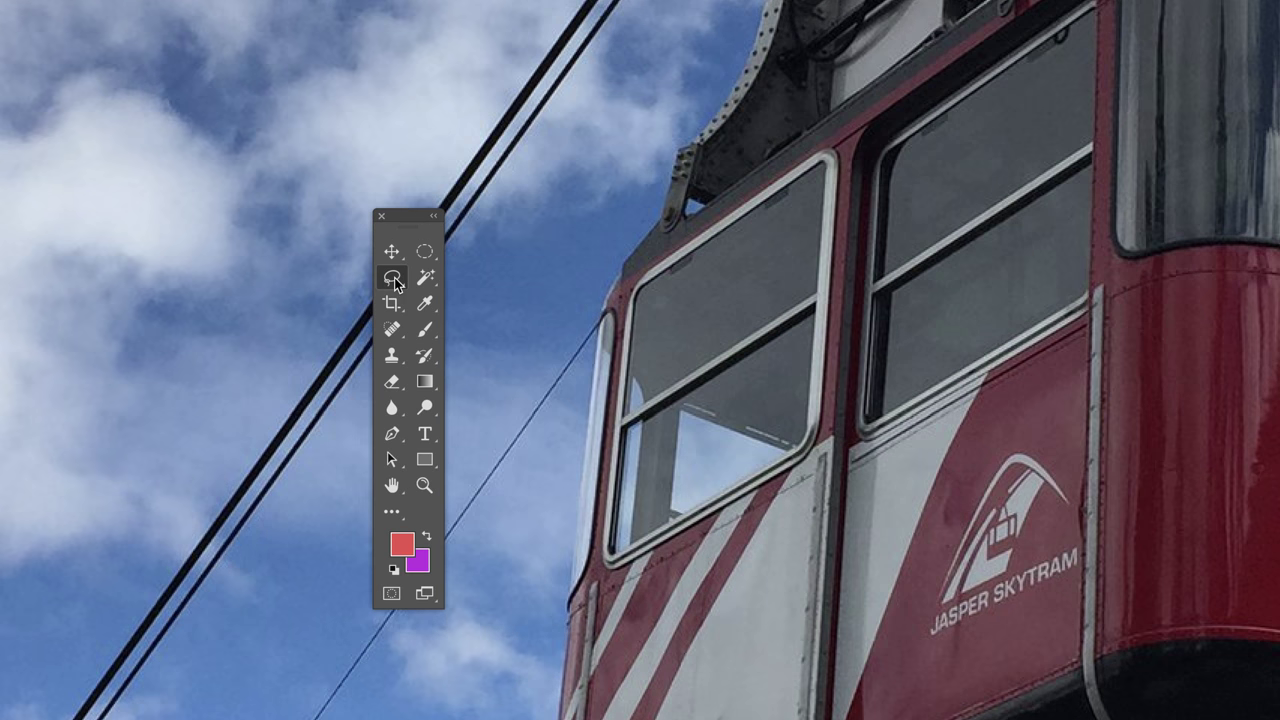
right_click(398, 285)
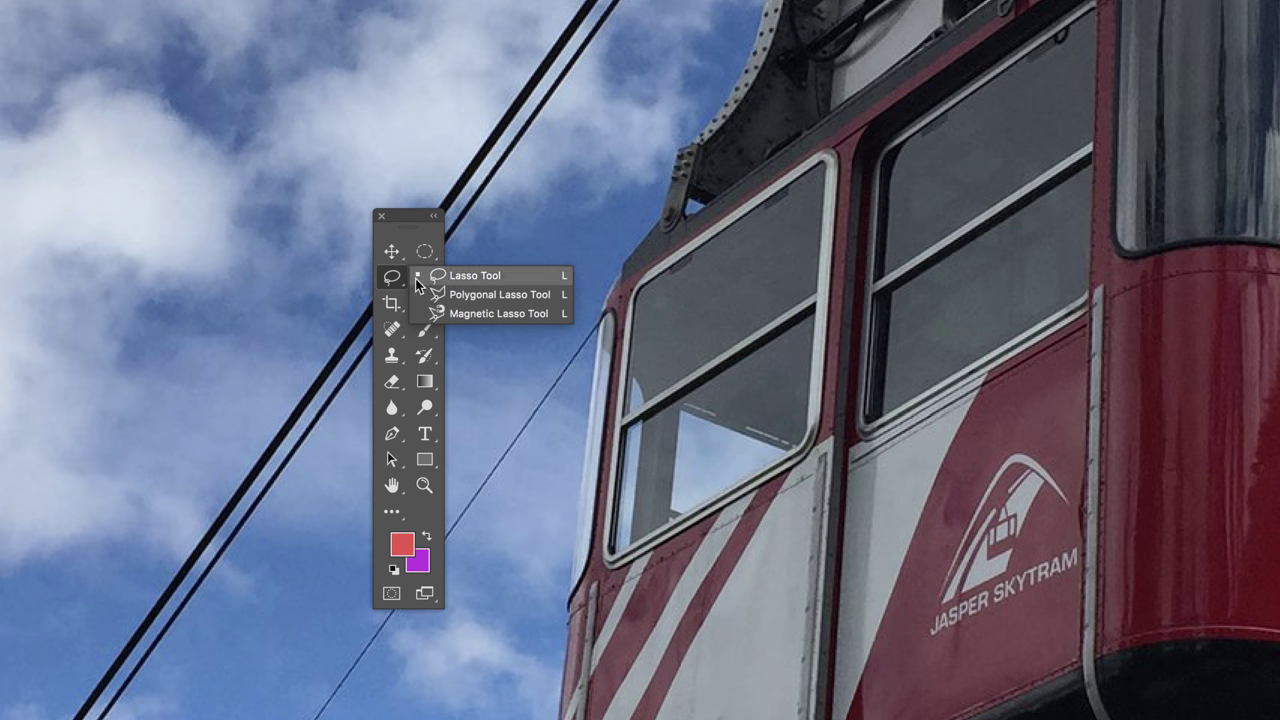
click(476, 298)
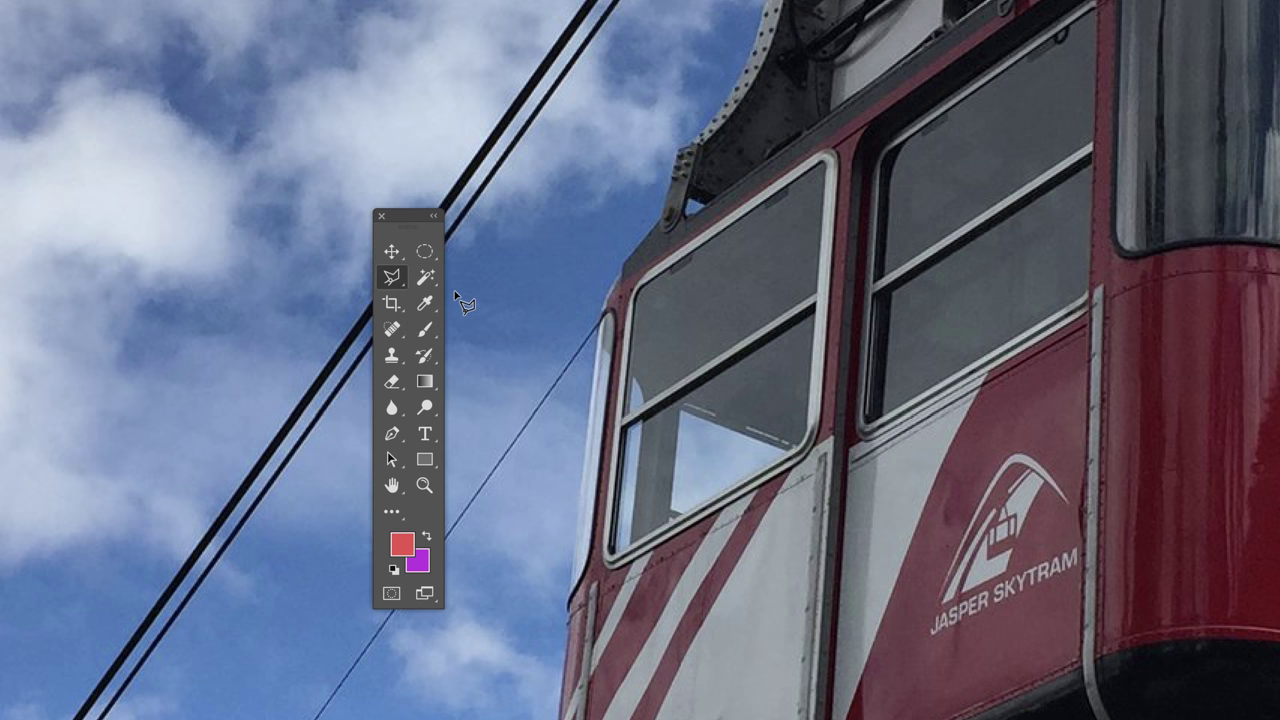
right_click(393, 284)
click(436, 276)
mouse_move(769, 286)
mouse_down()
mouse_move(828, 282)
mouse_move(874, 328)
mouse_move(848, 394)
mouse_move(821, 435)
mouse_move(685, 455)
mouse_up()
key(ctrl+d)
Switch to the Polygonal Lasso and place the first corner on the cabin edge, panning to the roof.
drag(391, 280, 446, 294)
click(634, 257)
scroll(636, 258, up, 10)
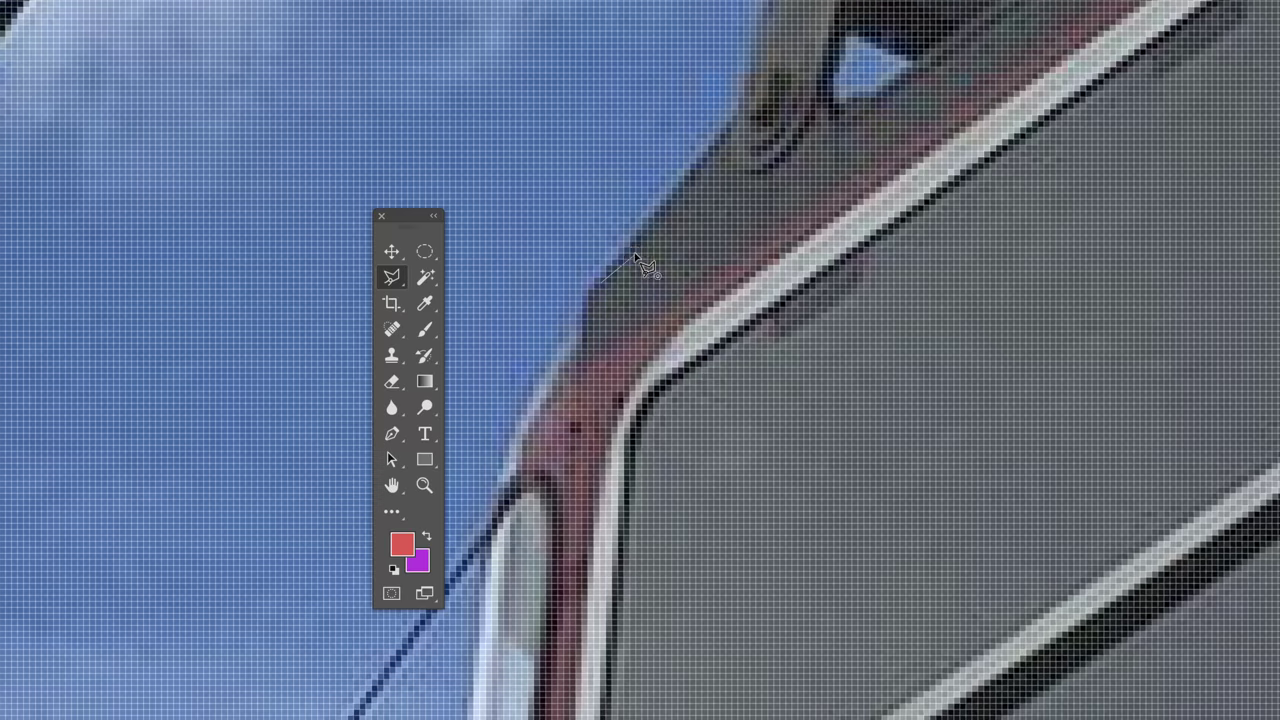
scroll(634, 257, up, 2)
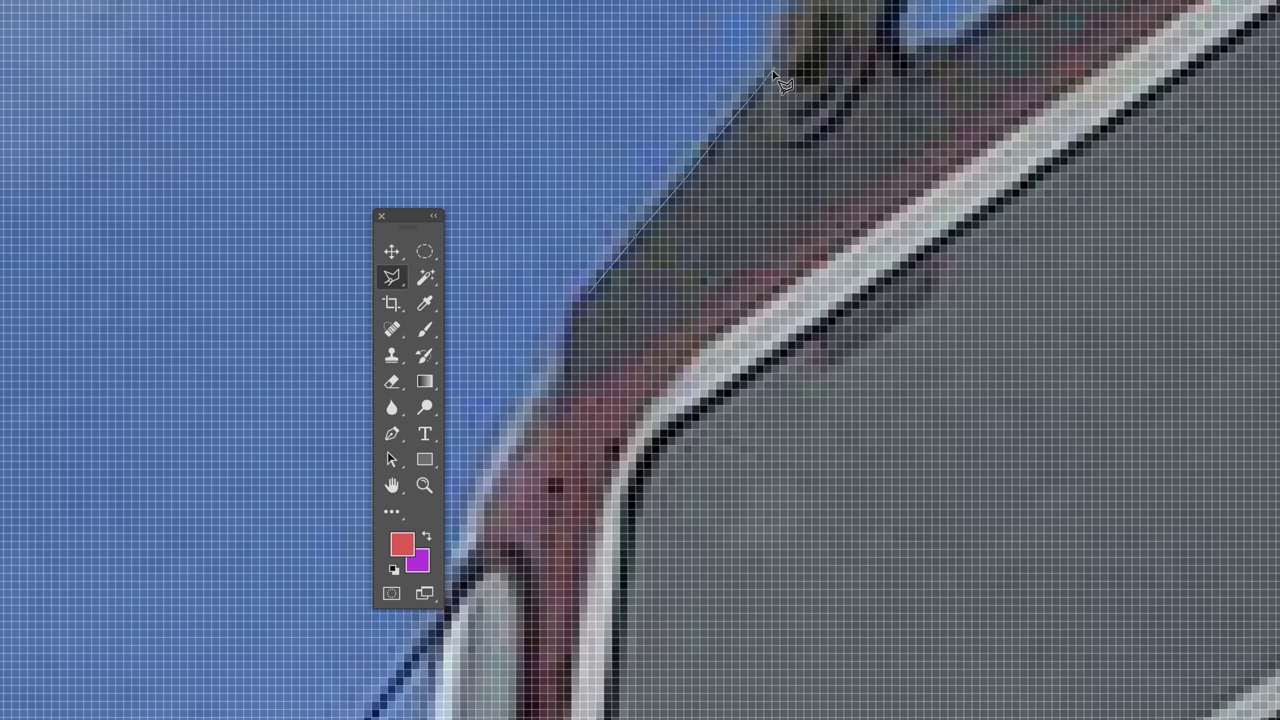
scroll(773, 73, down, 6)
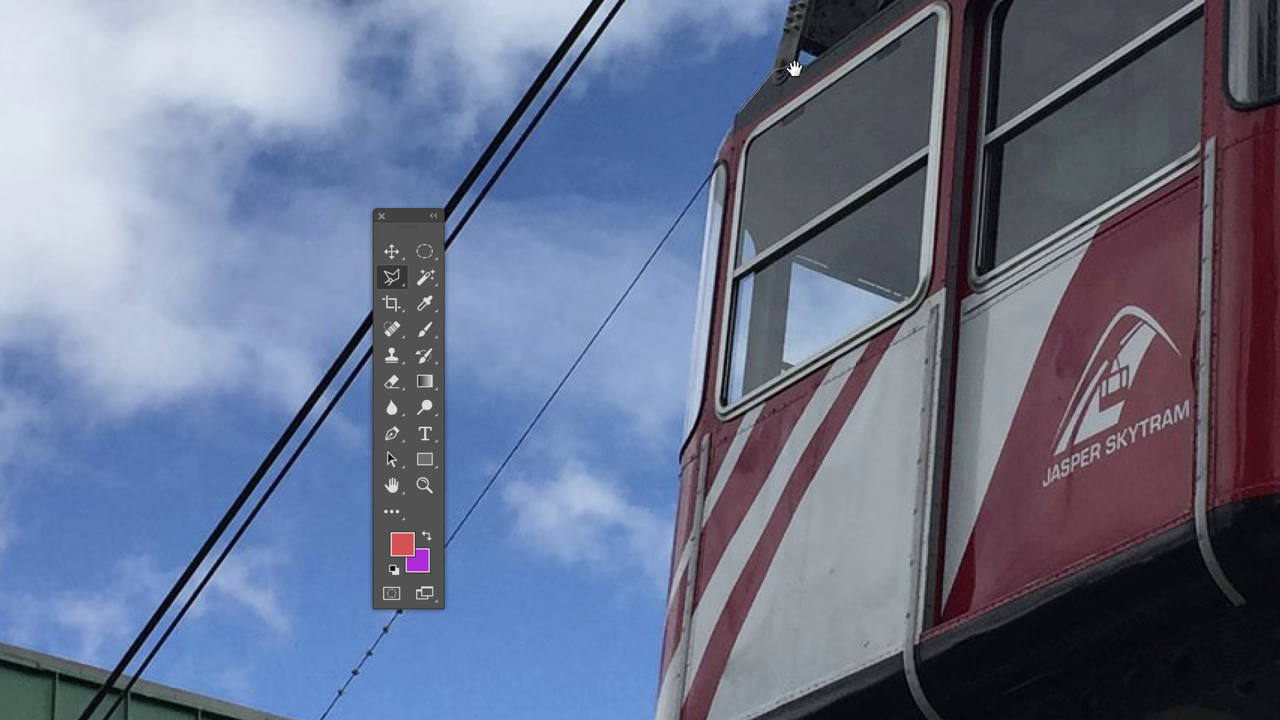
mouse_move(773, 73)
mouse_down()
mouse_move(745, 170)
mouse_move(628, 372)
mouse_move(637, 378)
mouse_up()
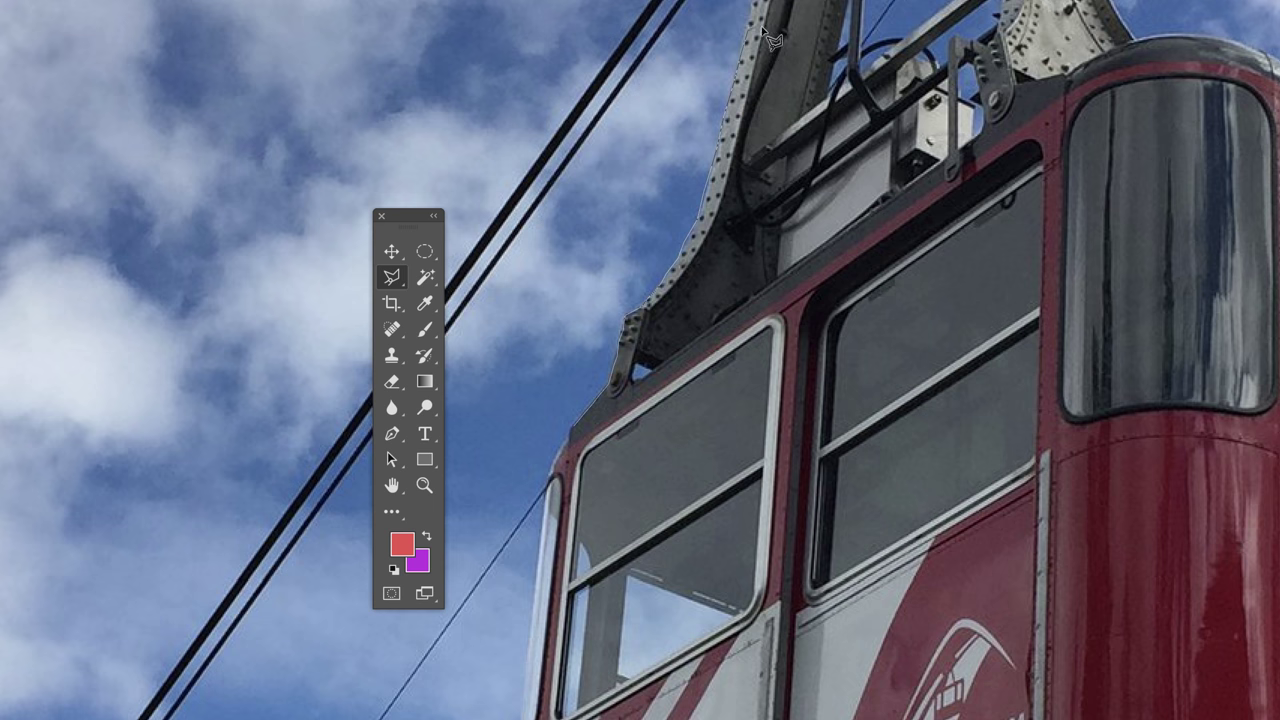
Close the outline around the hanger arm and add the upper window area with extra corners.
click(577, 430)
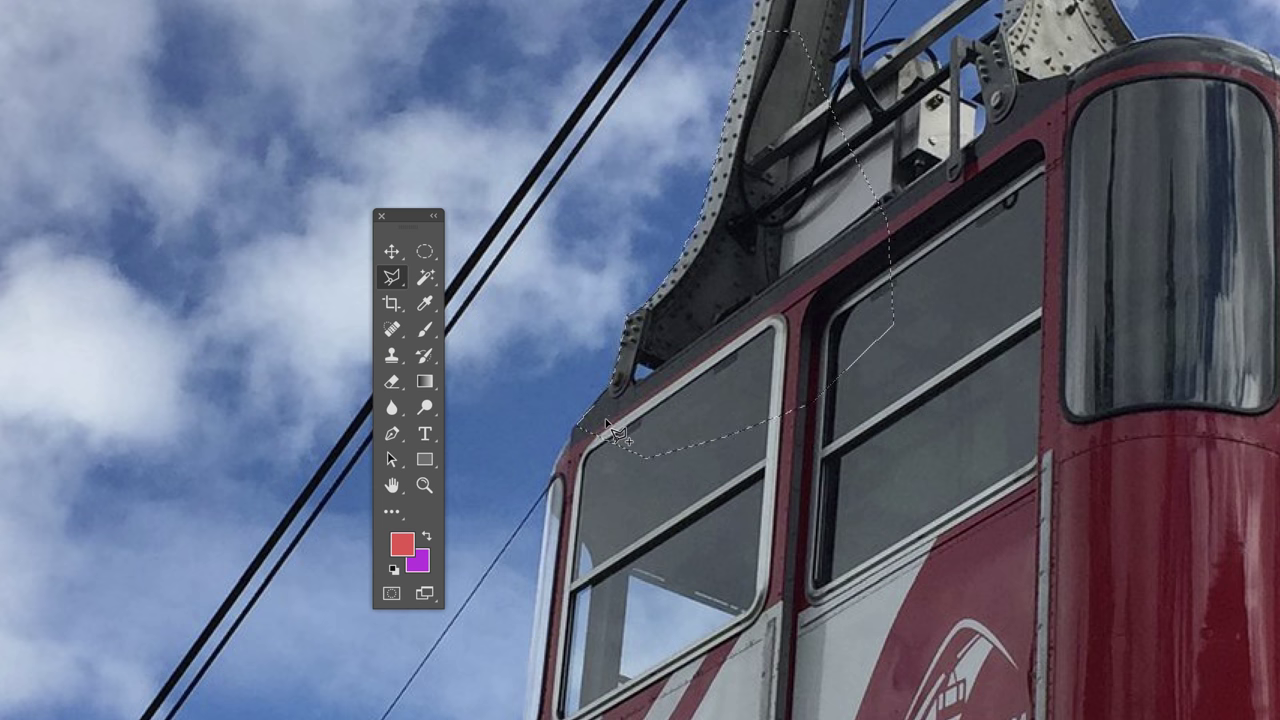
click(652, 412)
click(546, 523)
click(681, 541)
click(703, 441)
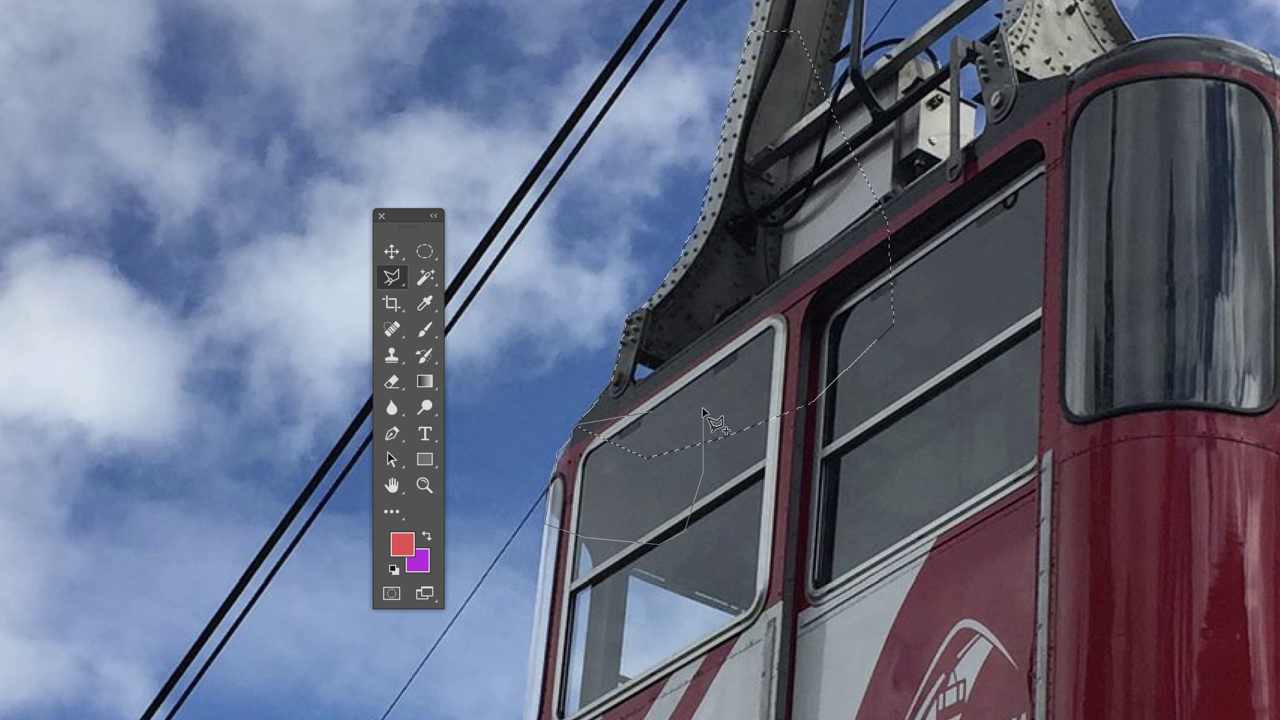
double_click(652, 418)
Zoom out to fit the whole cable car image on screen.
scroll(649, 370, up, 1)
scroll(648, 369, up, 2)
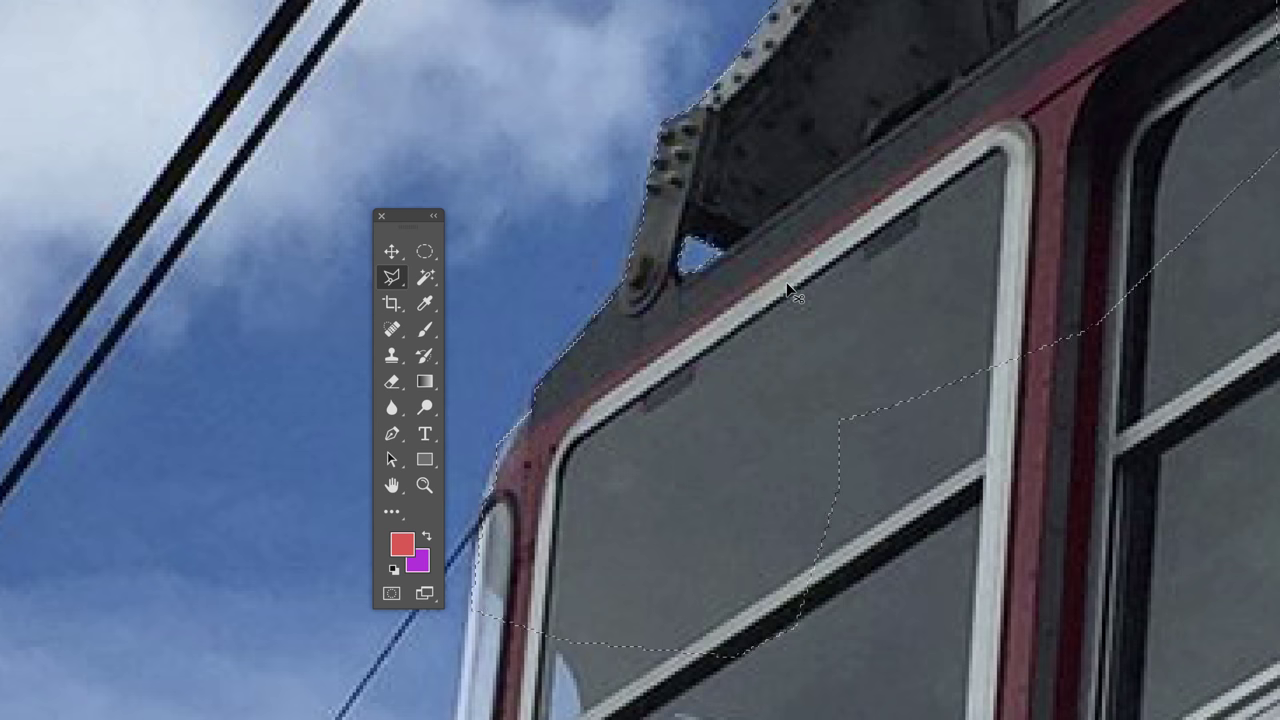
key(ctrl+minus)
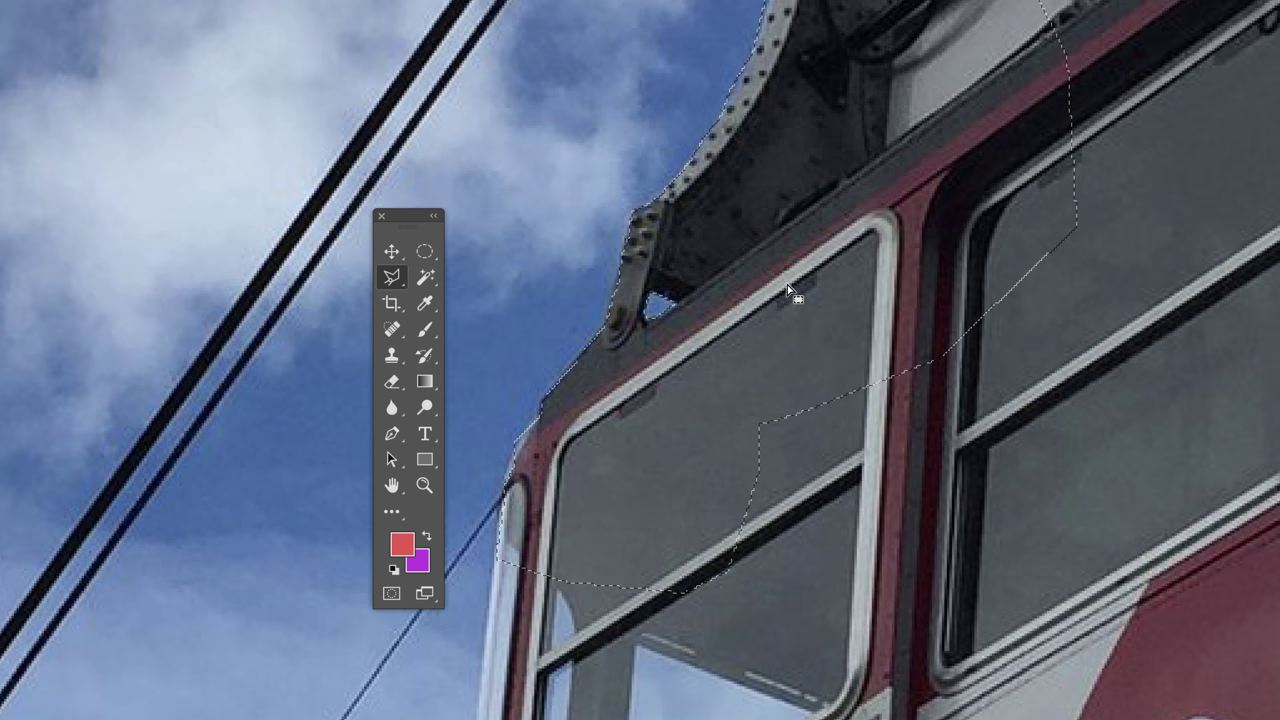
key(ctrl+0)
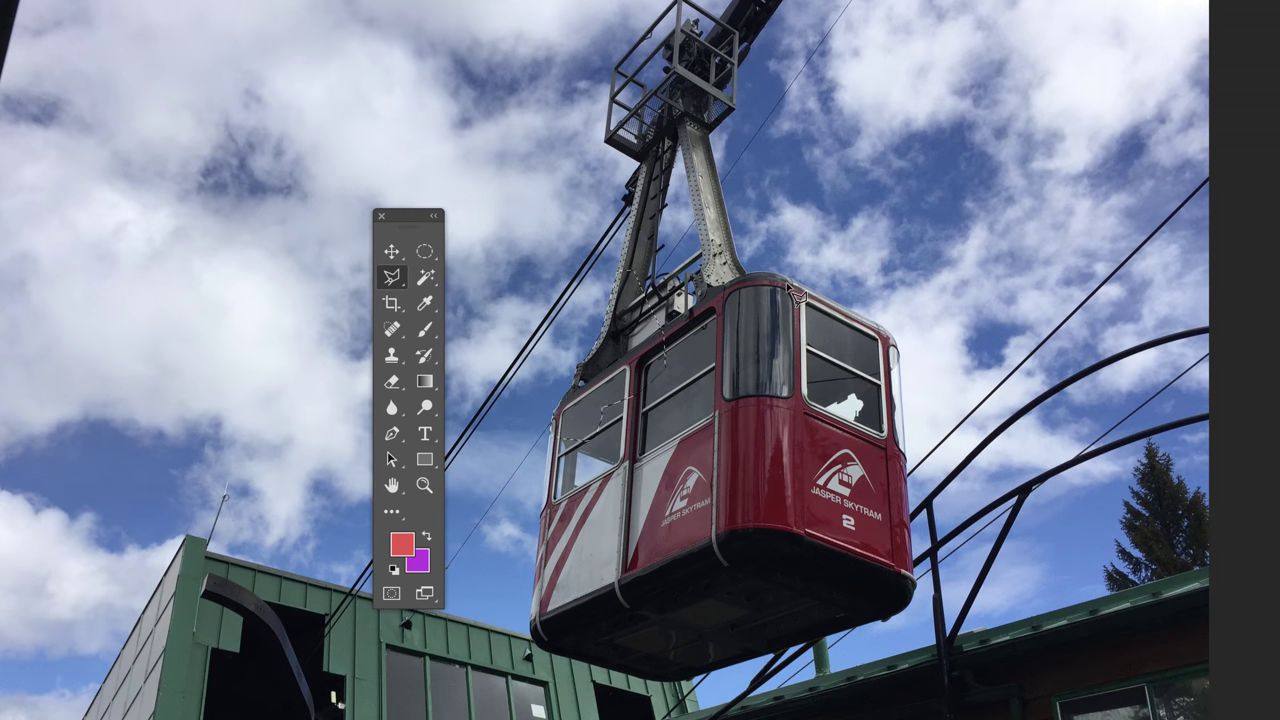
Open the Fill dialog, dismiss it without filling, and deselect.
key(shift+BackSpace)
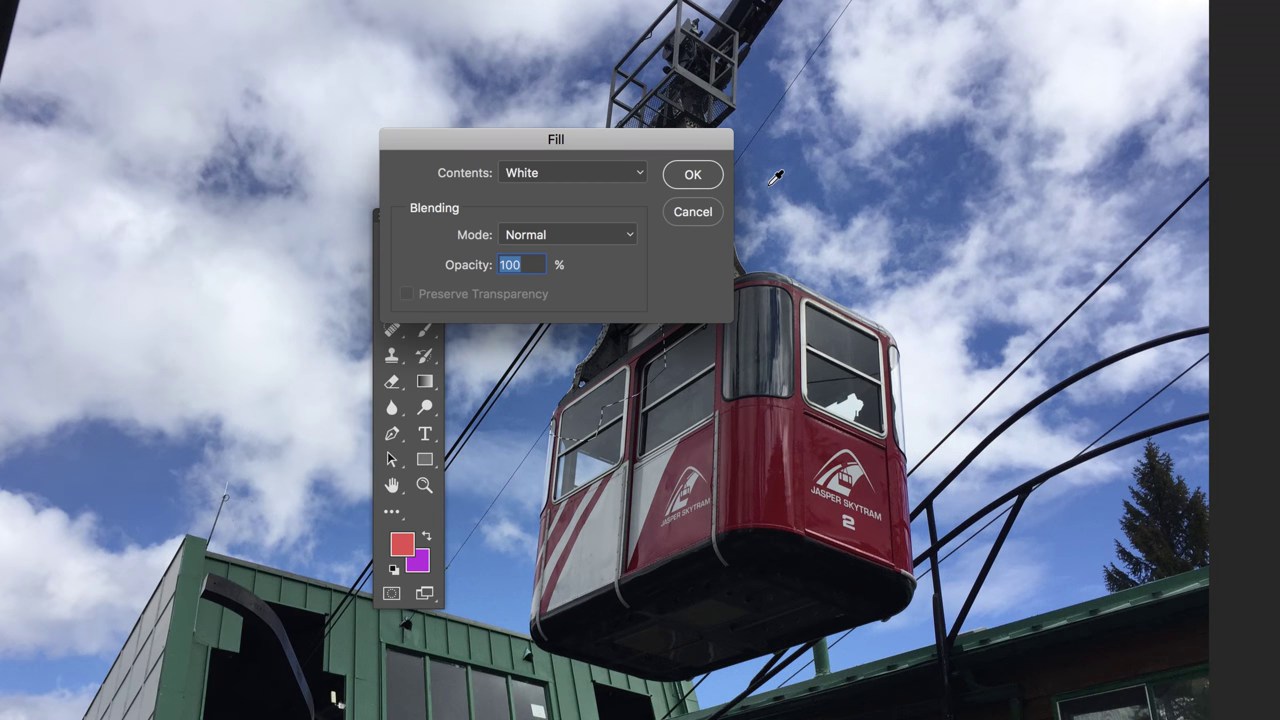
click(698, 172)
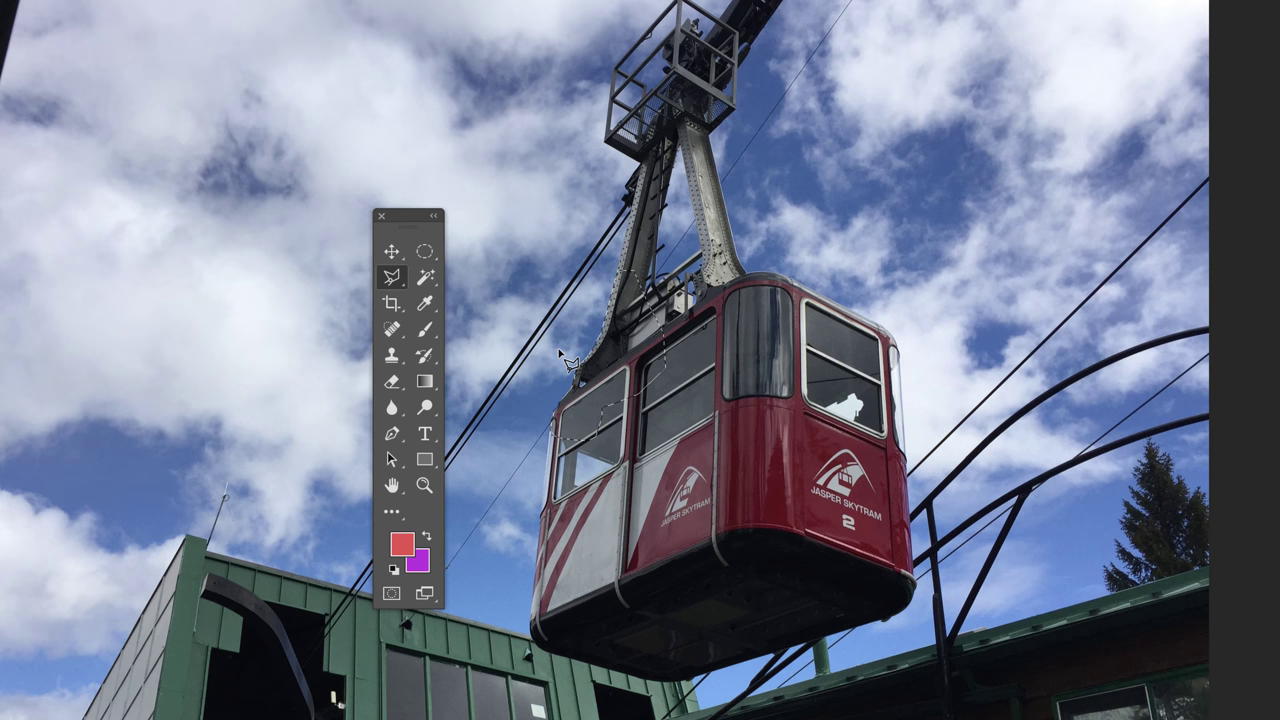
key(ctrl+d)
Pick the Magnetic Lasso Tool and zoom to 700% on the car's upper-left roof edge.
click(389, 279)
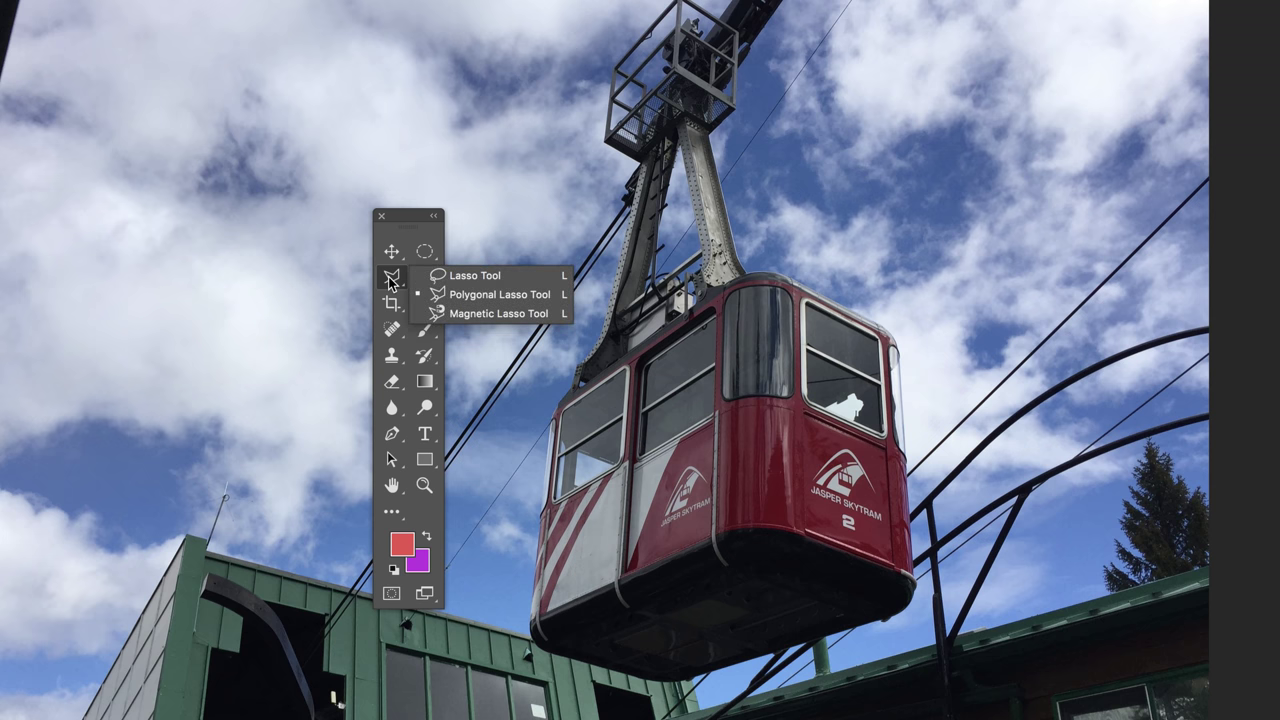
click(502, 315)
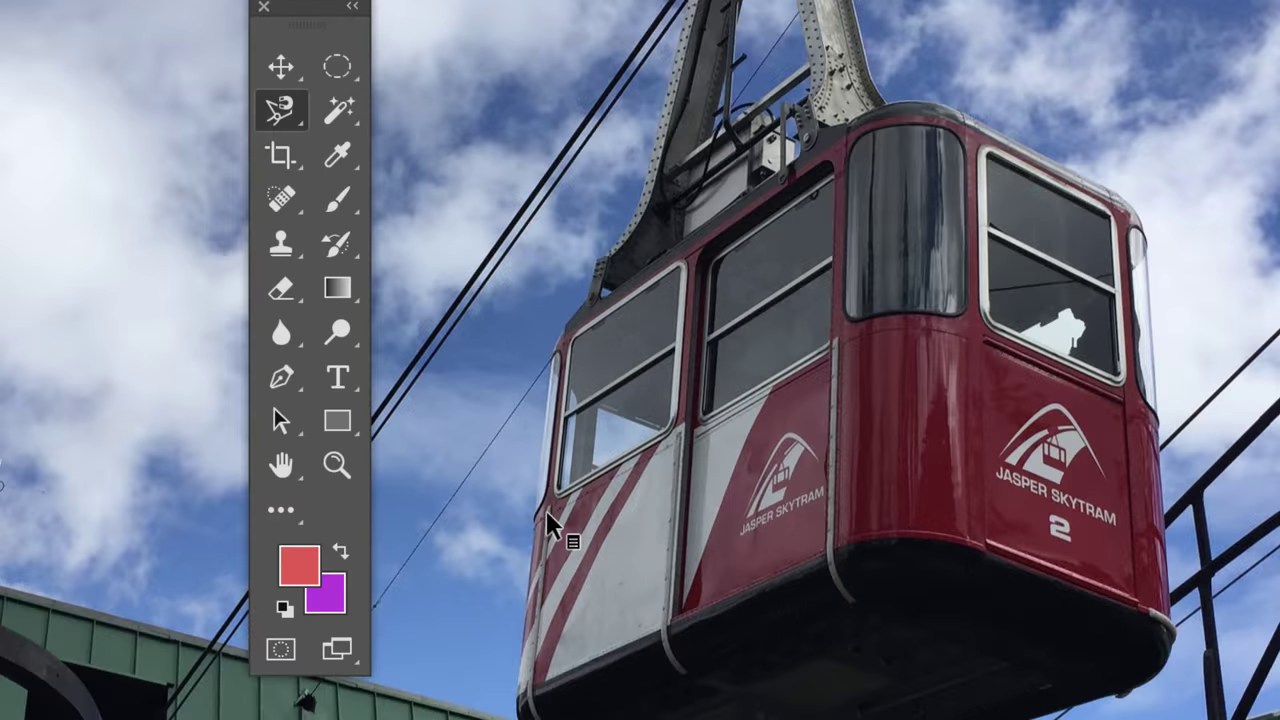
key(super+plus)
key(super+plus)
key(super+plus)
key(super+plus)
key(super+plus)
key(super+plus)
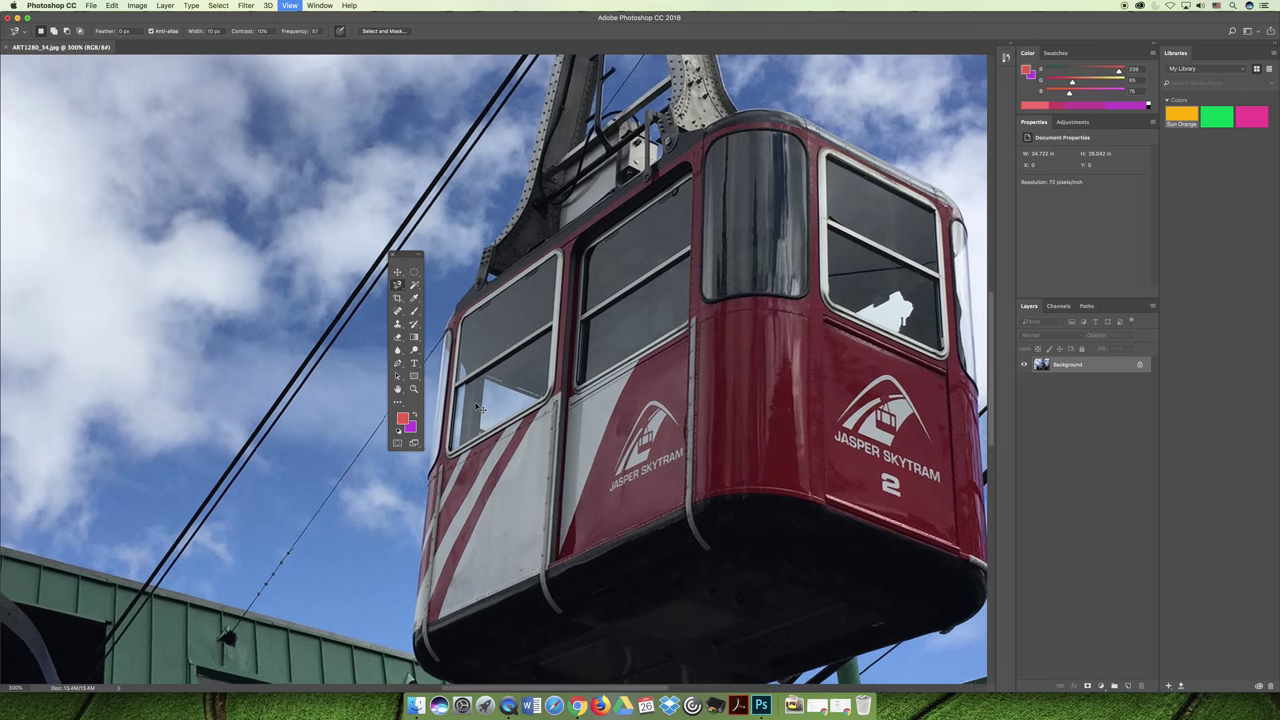
scroll(733, 340, left, 5)
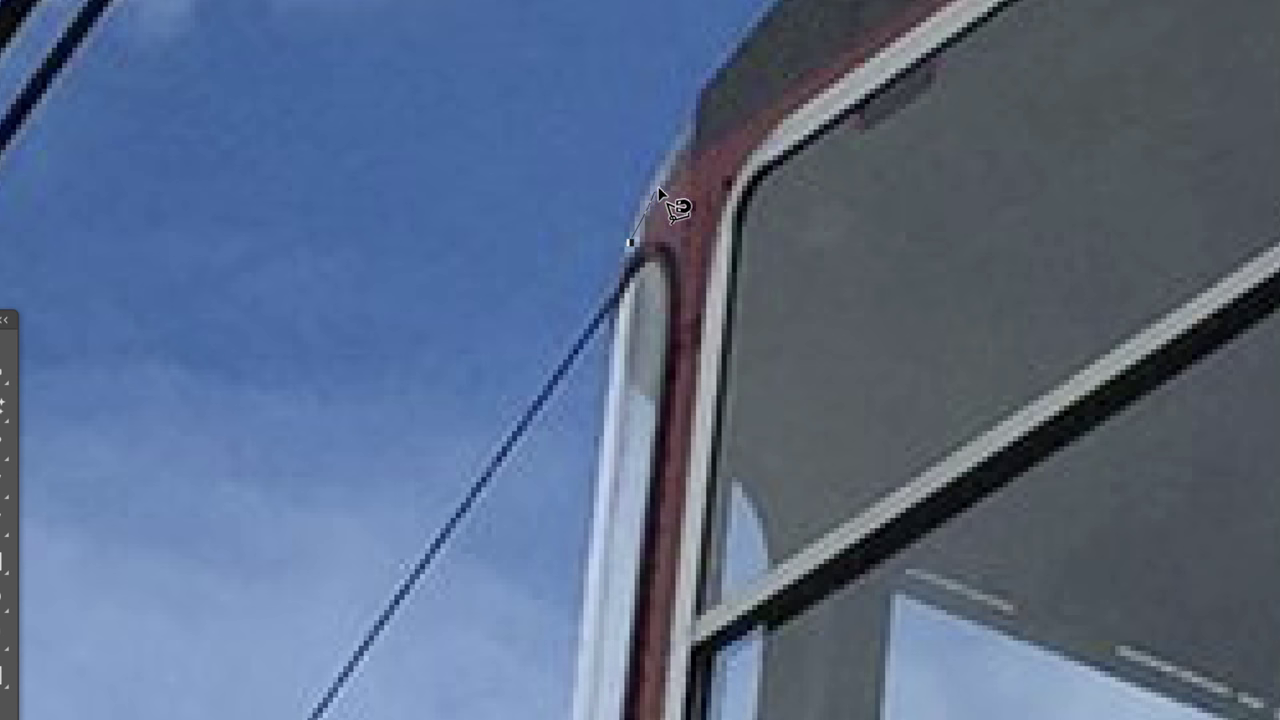
Start a magnetic outline on the car's roof edge and trace up the bracket and hanger arm.
click(691, 140)
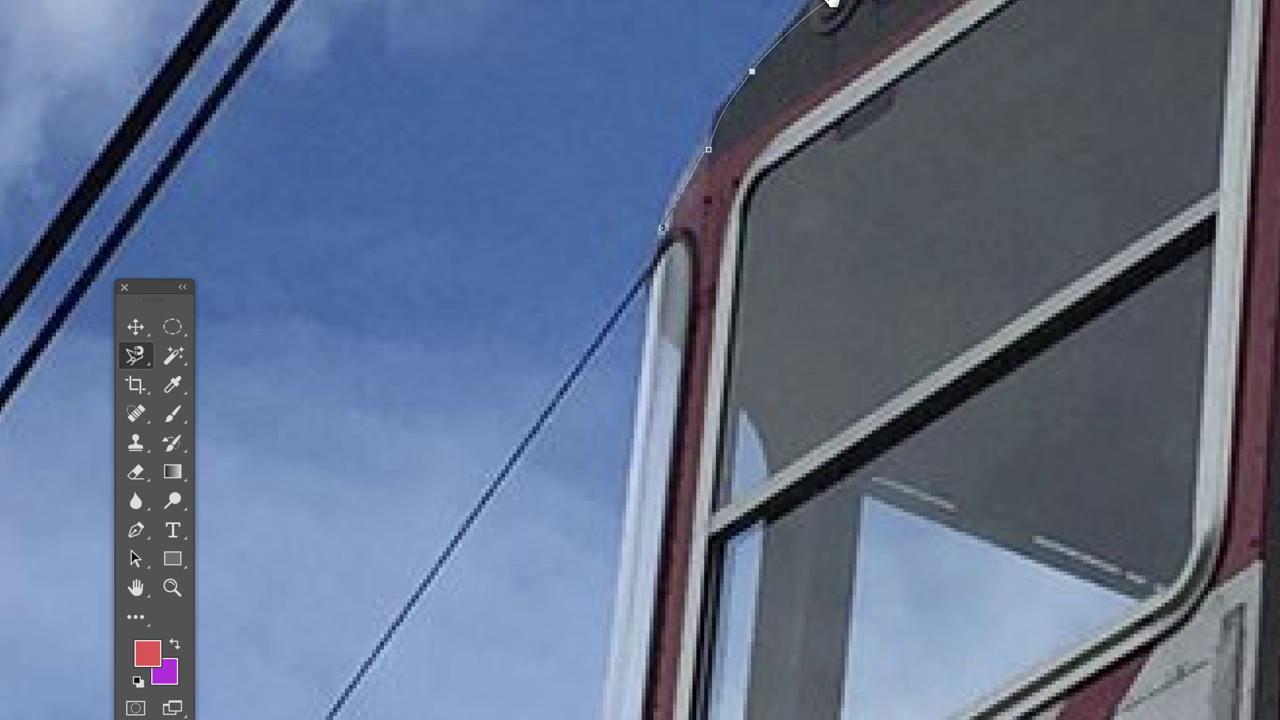
drag(830, 5, 651, 277)
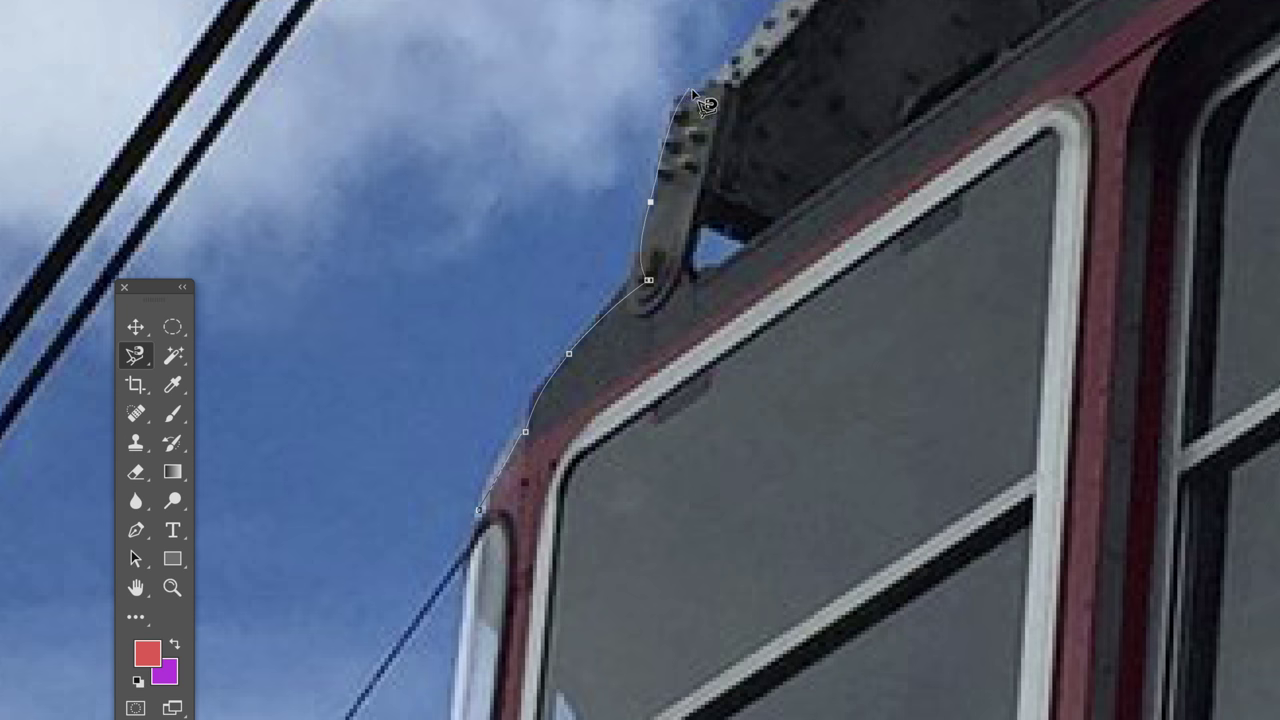
drag(759, 40, 651, 260)
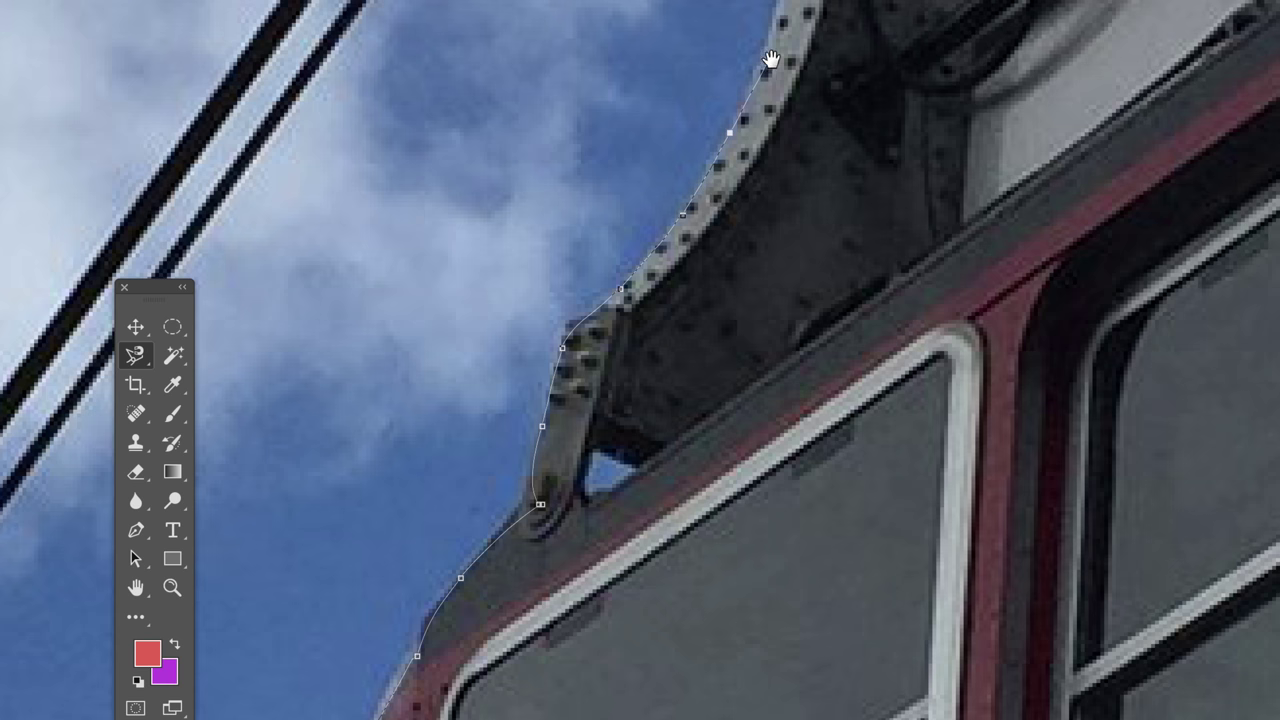
drag(770, 60, 703, 223)
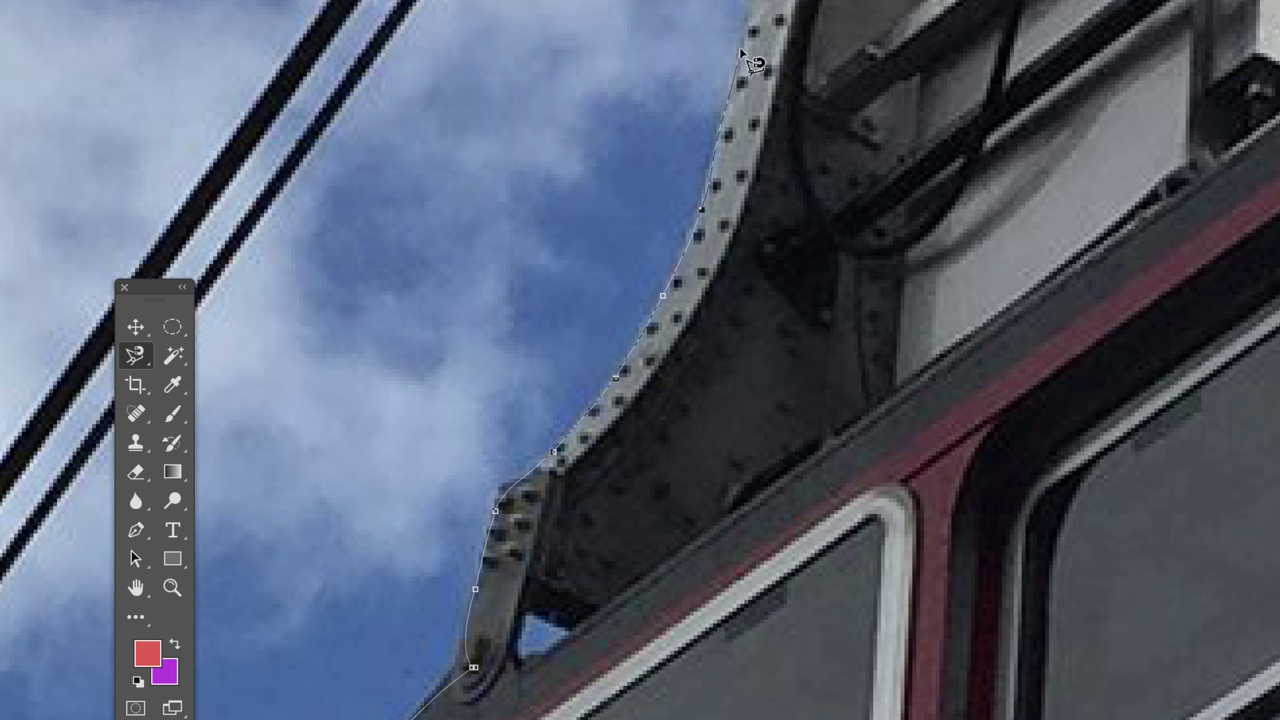
drag(743, 29, 662, 281)
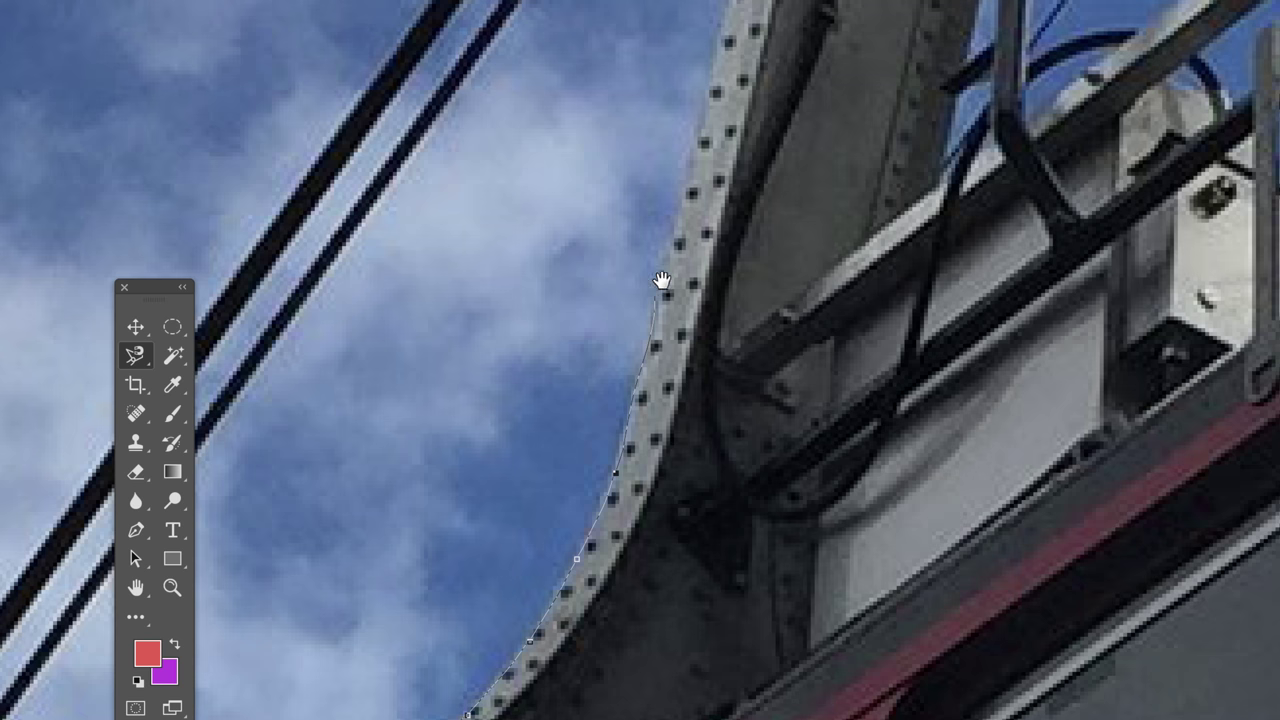
mouse_move(711, 86)
mouse_down()
mouse_move(658, 270)
mouse_move(689, 191)
mouse_move(703, 80)
mouse_move(647, 275)
mouse_move(686, 194)
mouse_move(717, 63)
mouse_move(703, 54)
mouse_move(661, 212)
mouse_move(686, 200)
mouse_move(729, 49)
mouse_move(704, 42)
mouse_move(640, 297)
mouse_move(654, 309)
mouse_move(656, 257)
mouse_up()
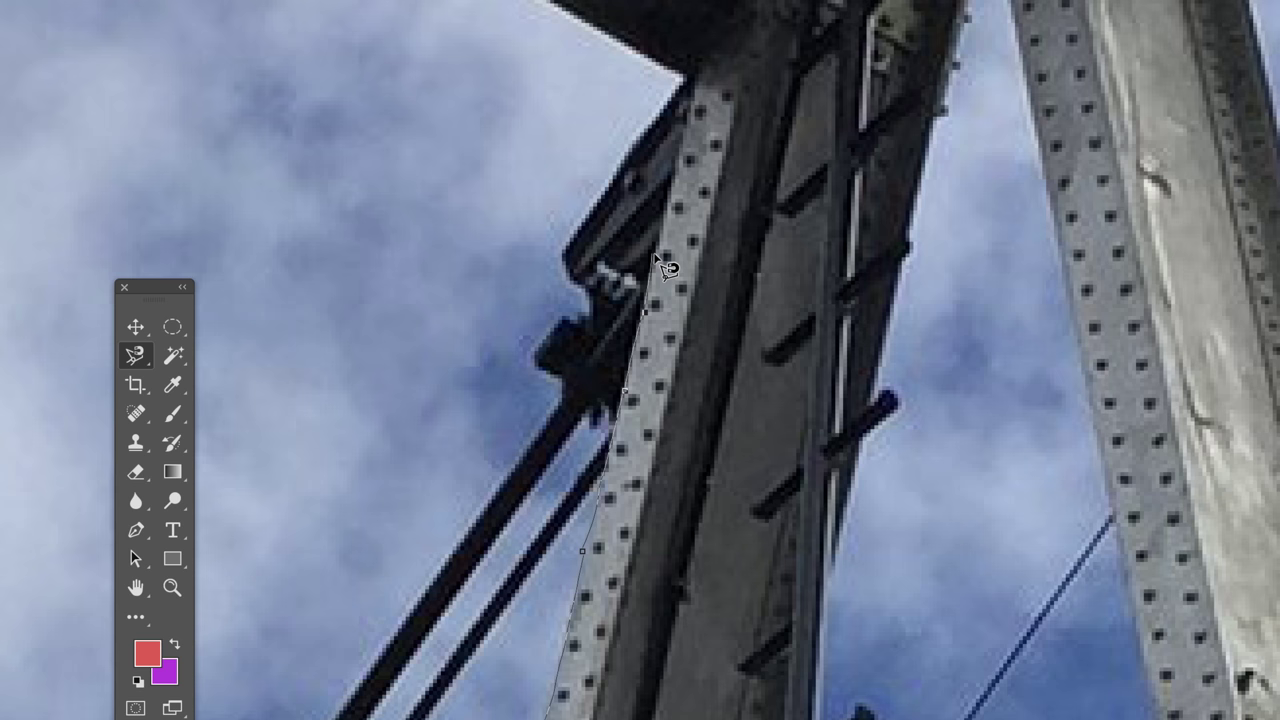
Continue the outline up the tower beam, along the cage's left edge and top beam.
mouse_move(655, 254)
mouse_down()
mouse_move(698, 78)
mouse_move(719, 85)
mouse_move(721, 198)
mouse_move(755, 370)
mouse_move(630, 318)
mouse_move(438, 201)
mouse_up()
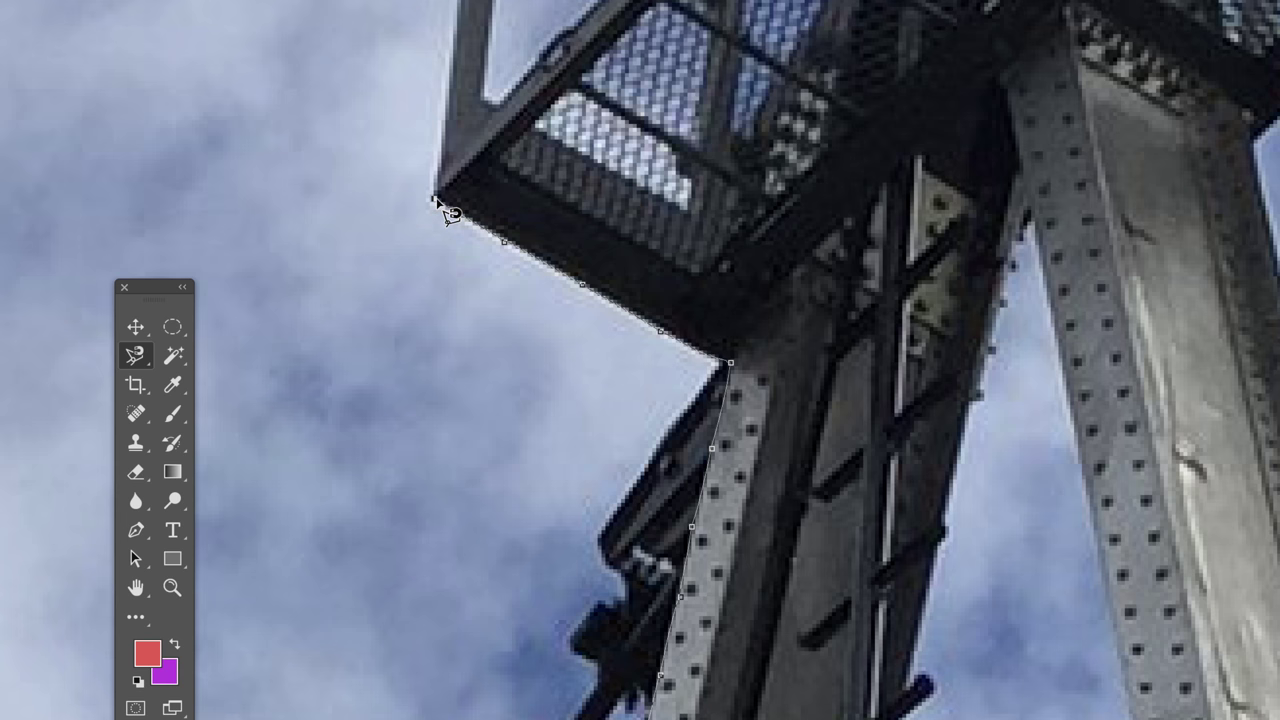
drag(438, 201, 450, 82)
scroll(465, 93, up, 5)
drag(462, 223, 480, 112)
scroll(474, 140, up, 5)
drag(470, 250, 490, 148)
drag(476, 103, 500, 100)
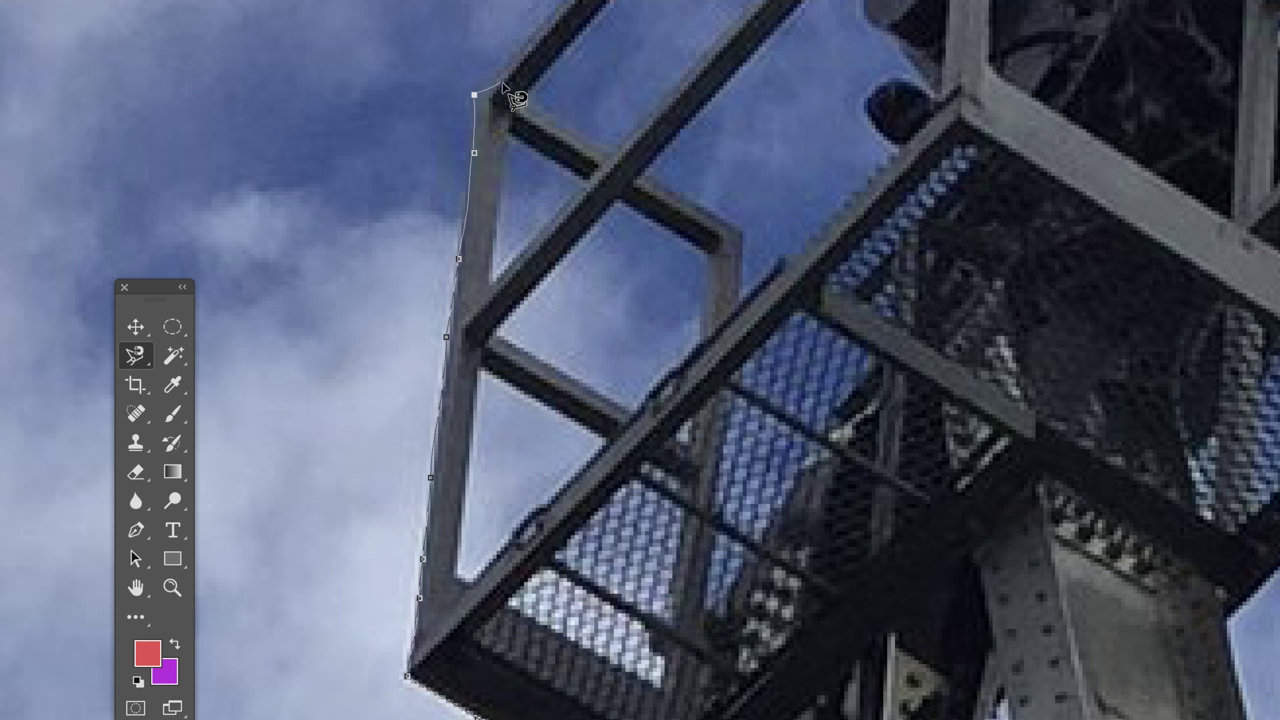
scroll(505, 95, up, 4)
drag(470, 288, 600, 154)
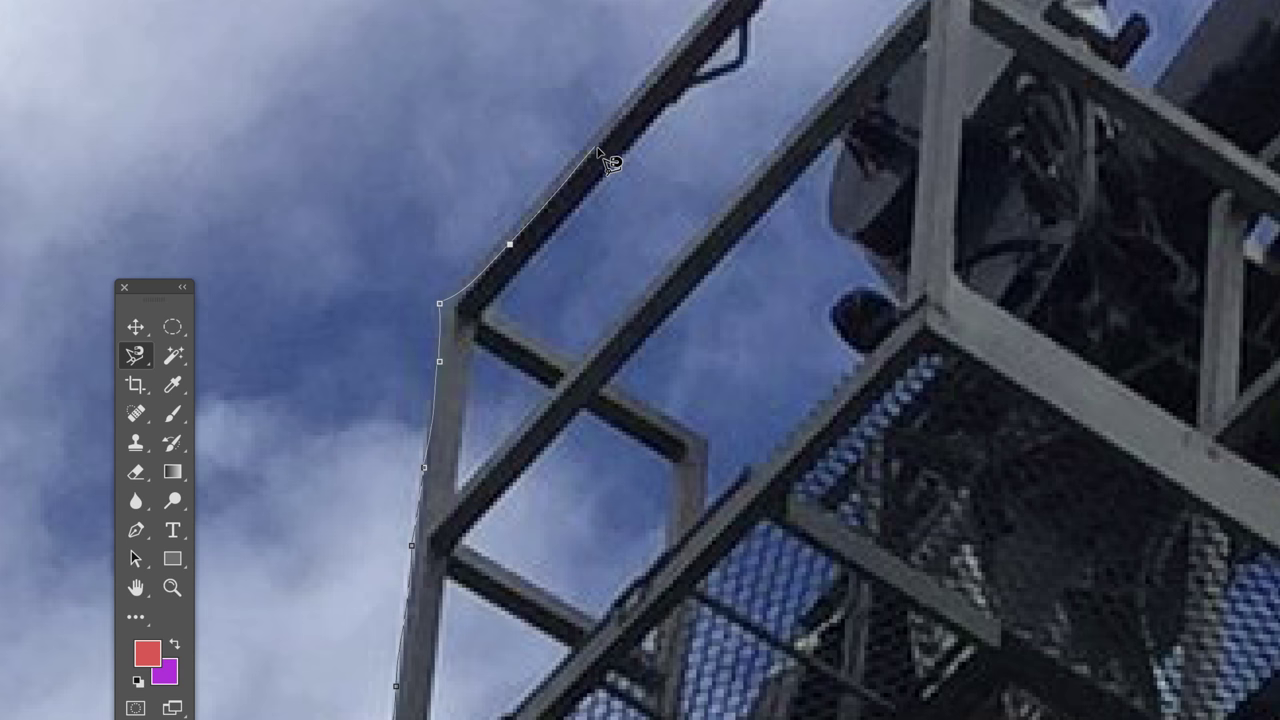
mouse_move(597, 150)
mouse_down()
mouse_move(680, 89)
mouse_move(687, 44)
mouse_move(587, 262)
mouse_move(663, 286)
mouse_move(854, 434)
mouse_move(876, 476)
mouse_up()
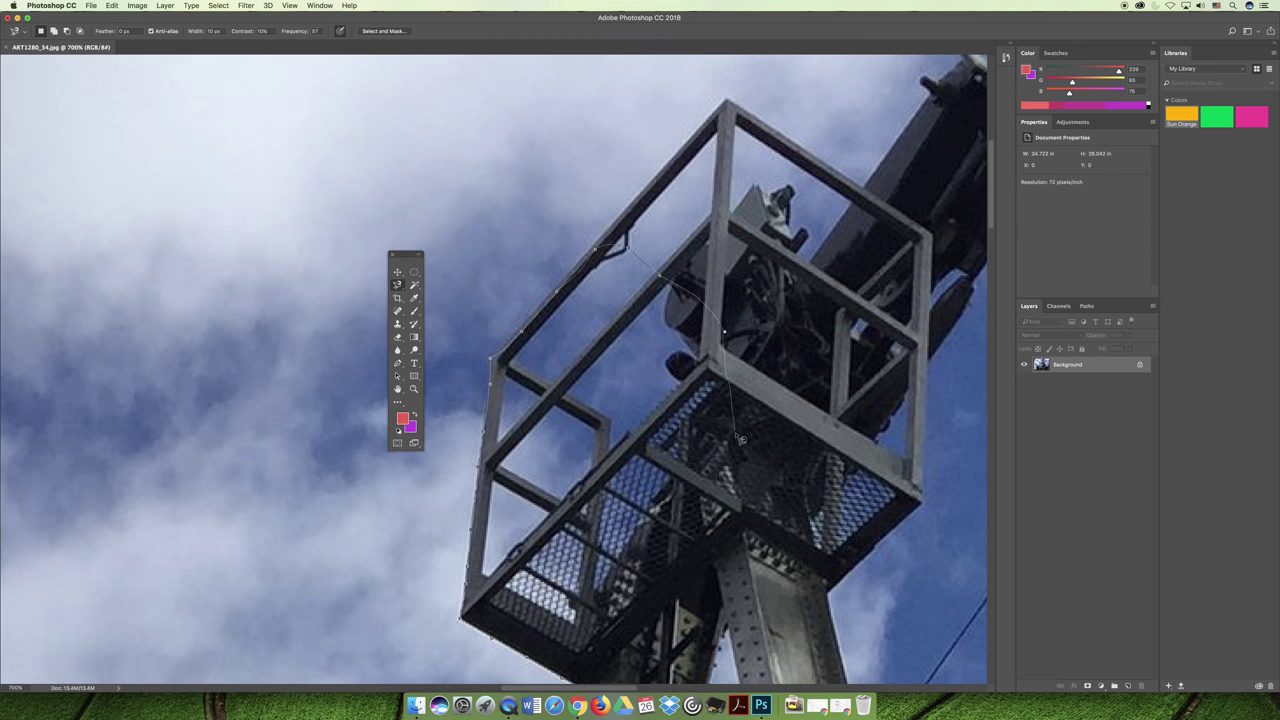
Close the magnetic lasso trace around the hanger arm and tower cage into a selection, zoomed out to 200%.
scroll(741, 438, down, 5)
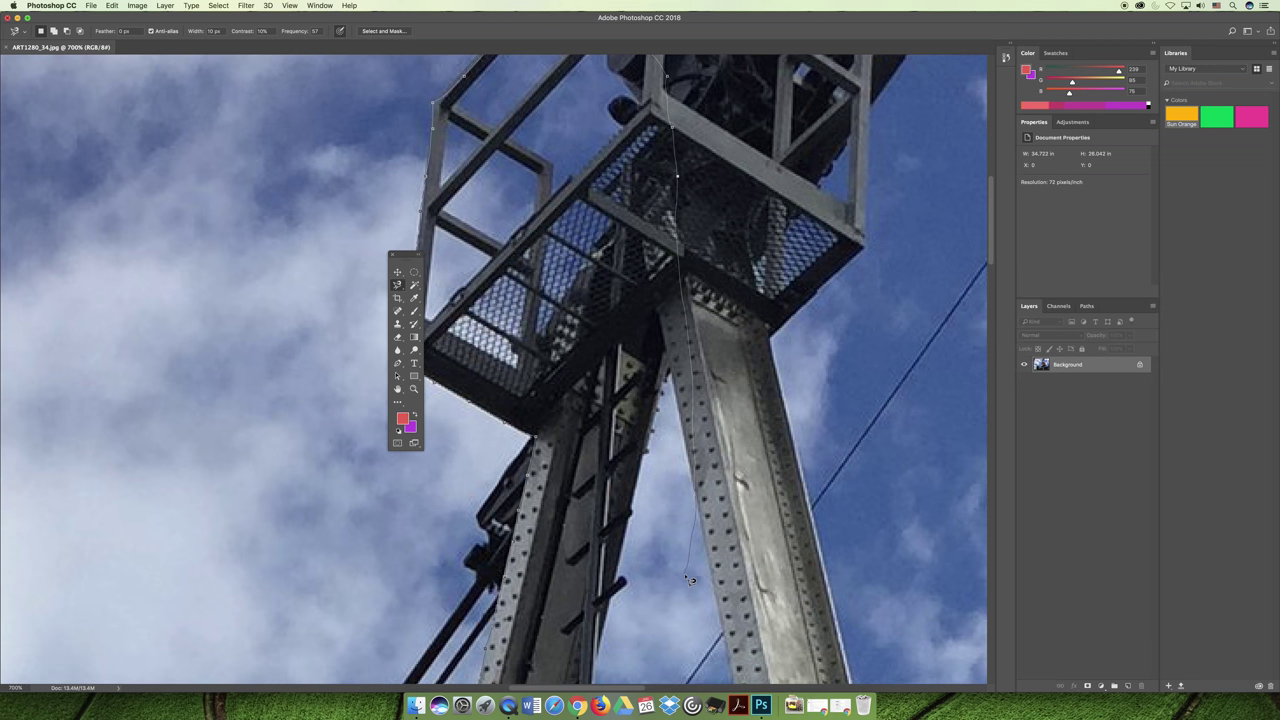
scroll(690, 578, down, 12)
scroll(665, 550, down, 5)
scroll(678, 291, down, 7)
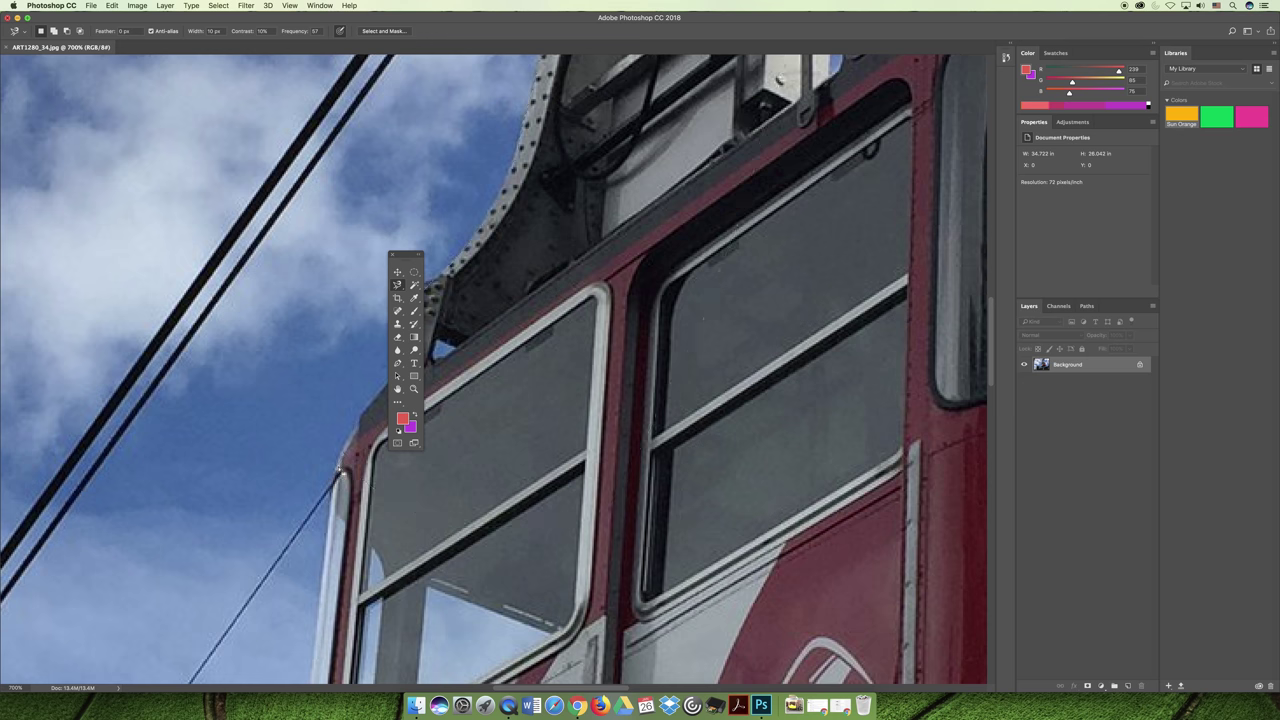
key(super+h)
key(super+minus)
key(super+minus)
key(super+minus)
key(super+minus)
key(super+minus)
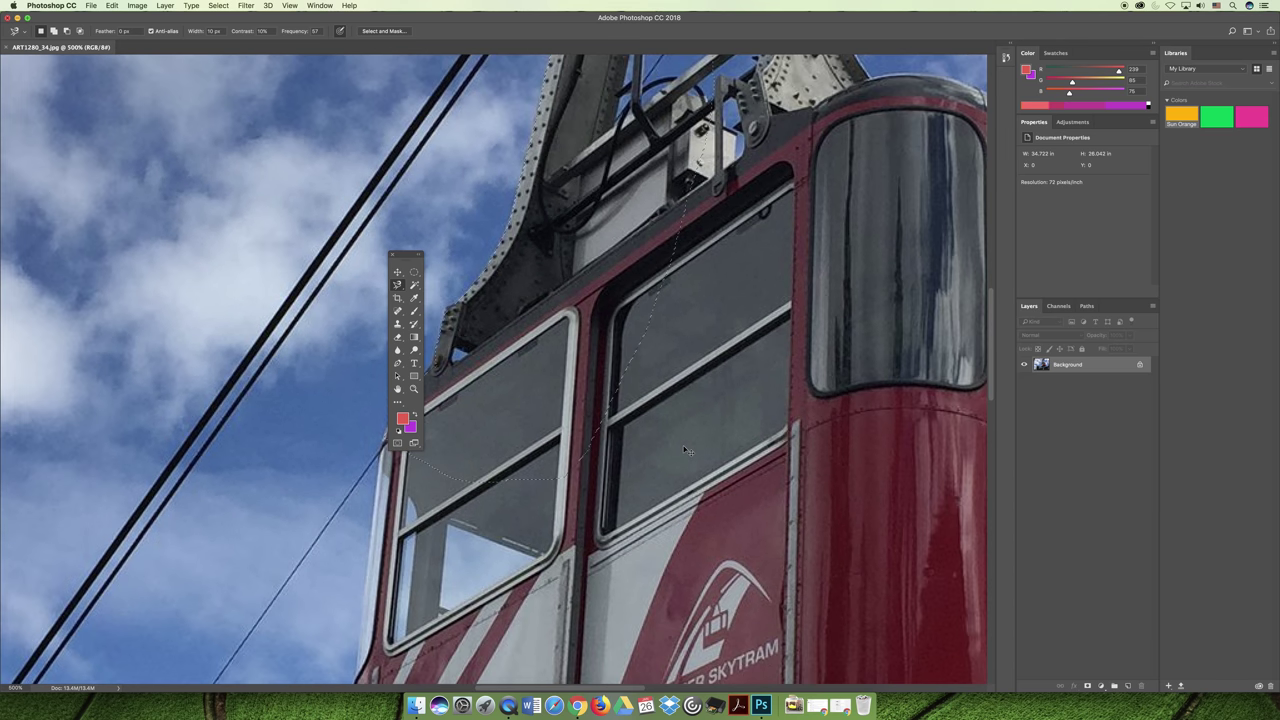
scroll(556, 148, up, 5)
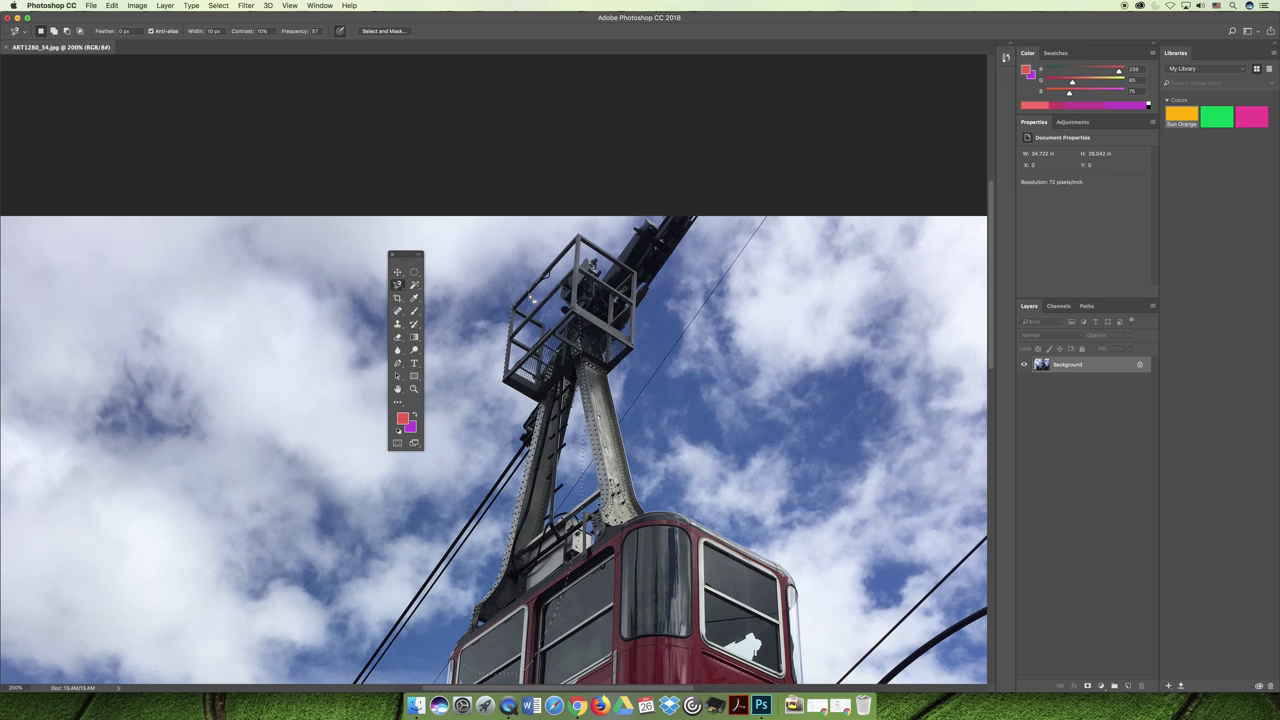
At 1200% zoom, add the cage's top-beam strip with the Polygonal Lasso, then return to 700%.
key(super+plus)
key(super+plus)
key(super+plus)
key(super+plus)
key(super+plus)
key(super+plus)
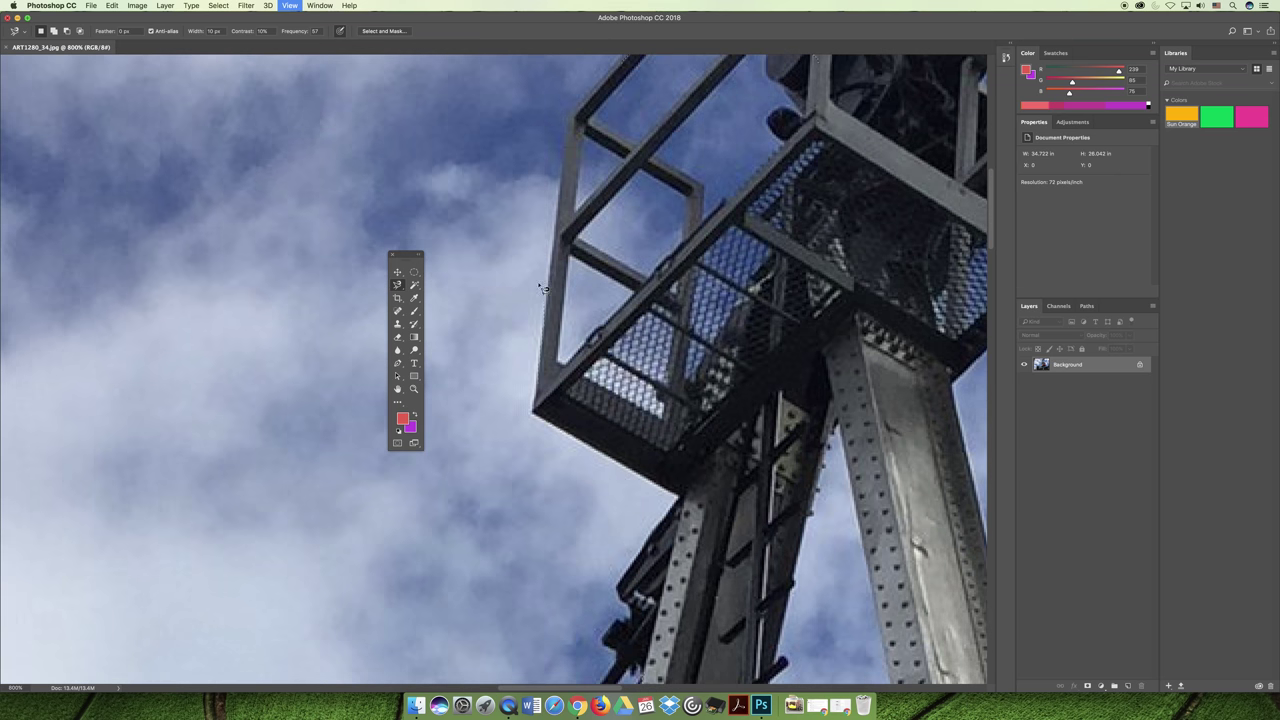
scroll(611, 392, up, 10)
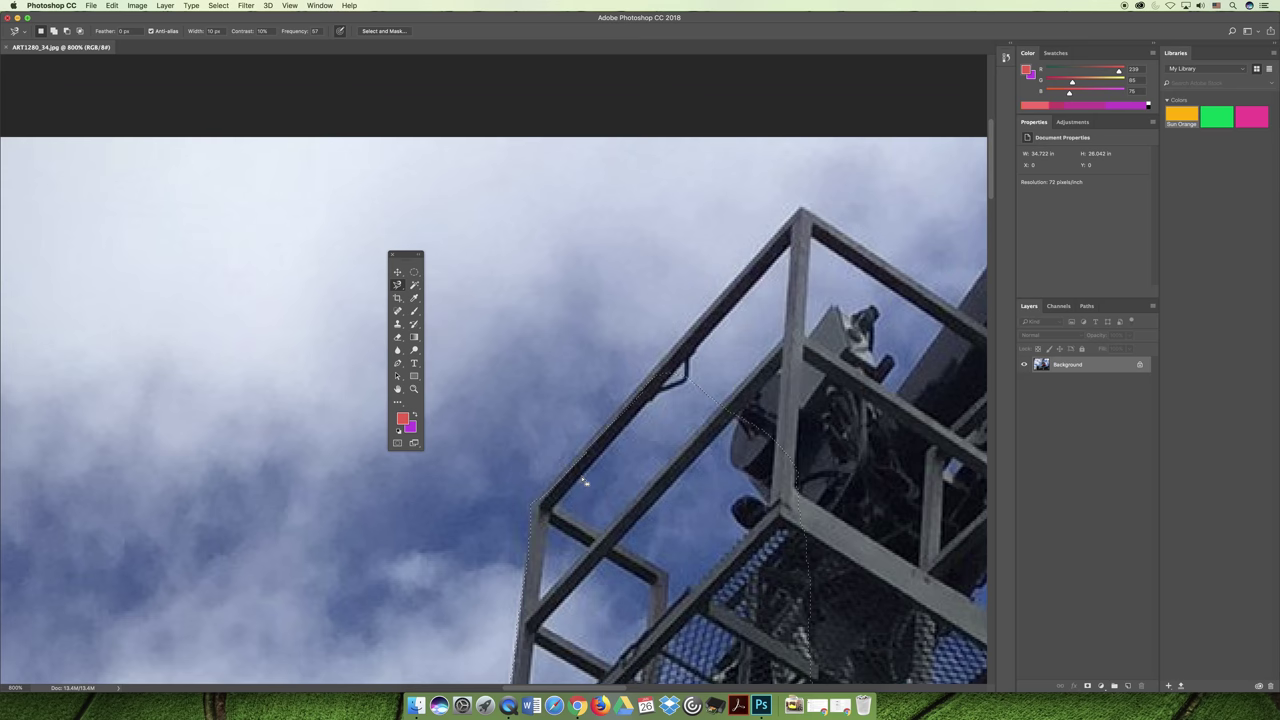
key(super+plus)
scroll(654, 506, down, 4)
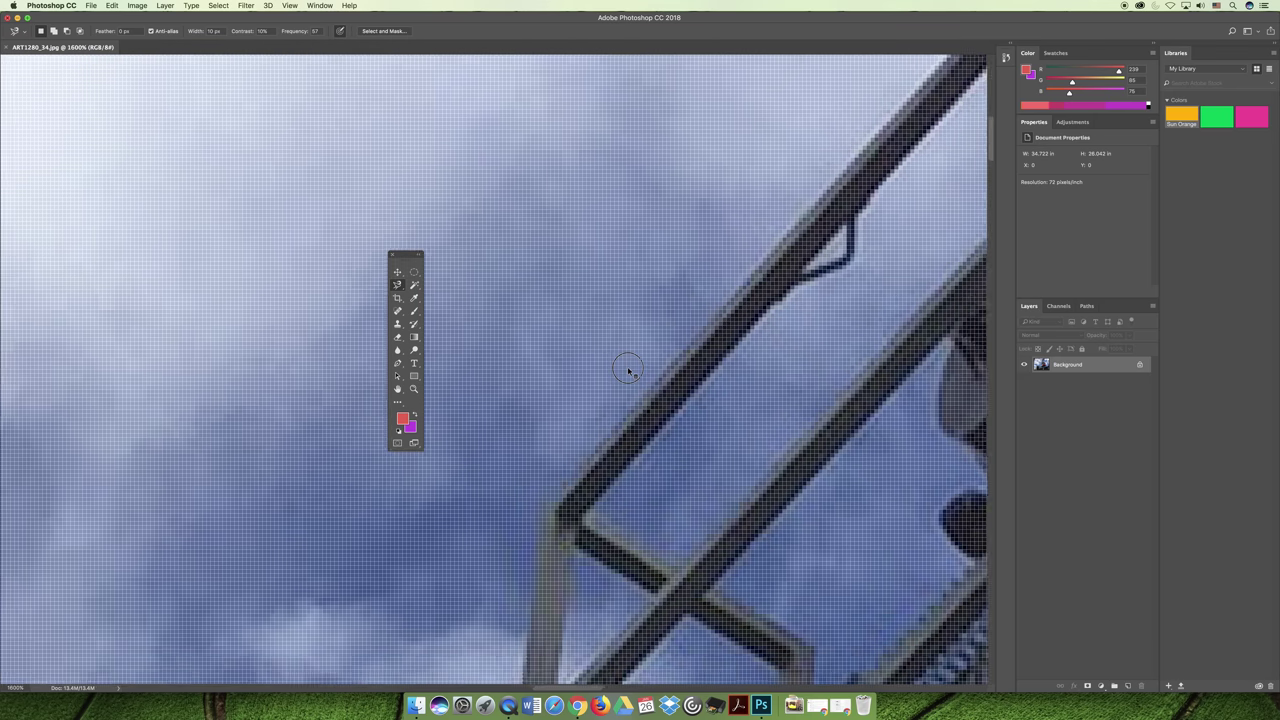
key(super+minus)
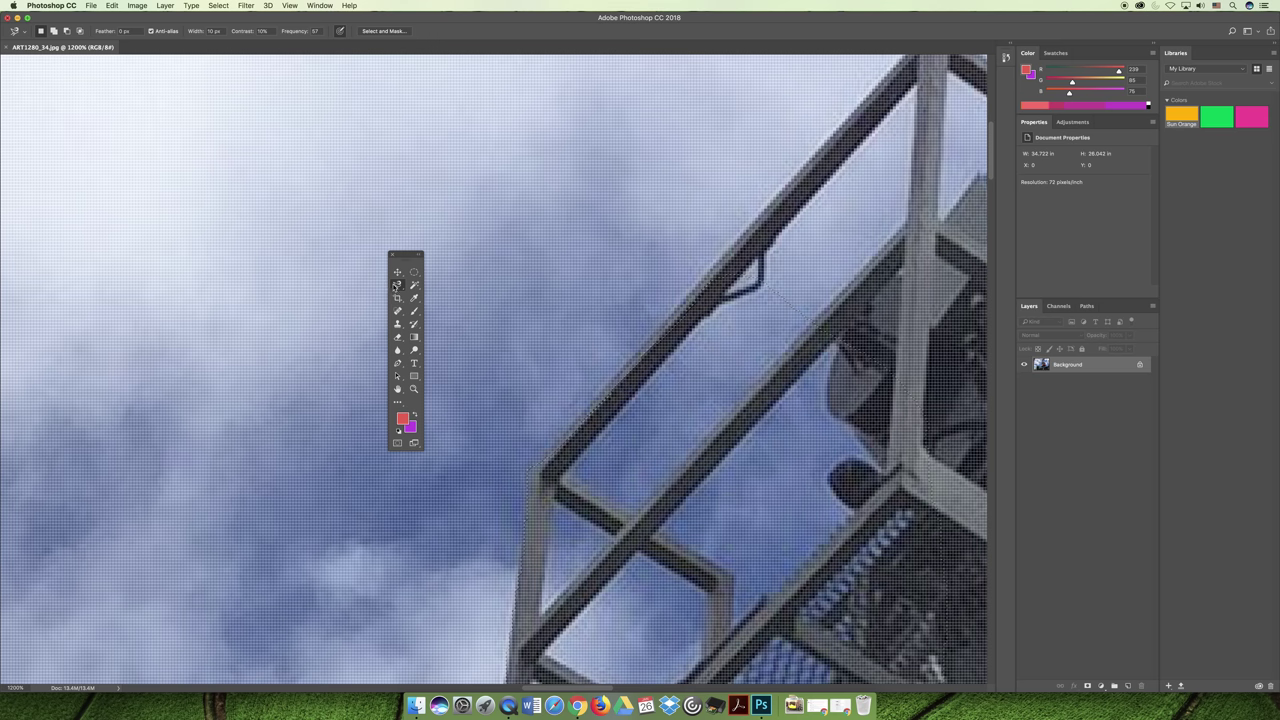
right_click(397, 285)
click(439, 294)
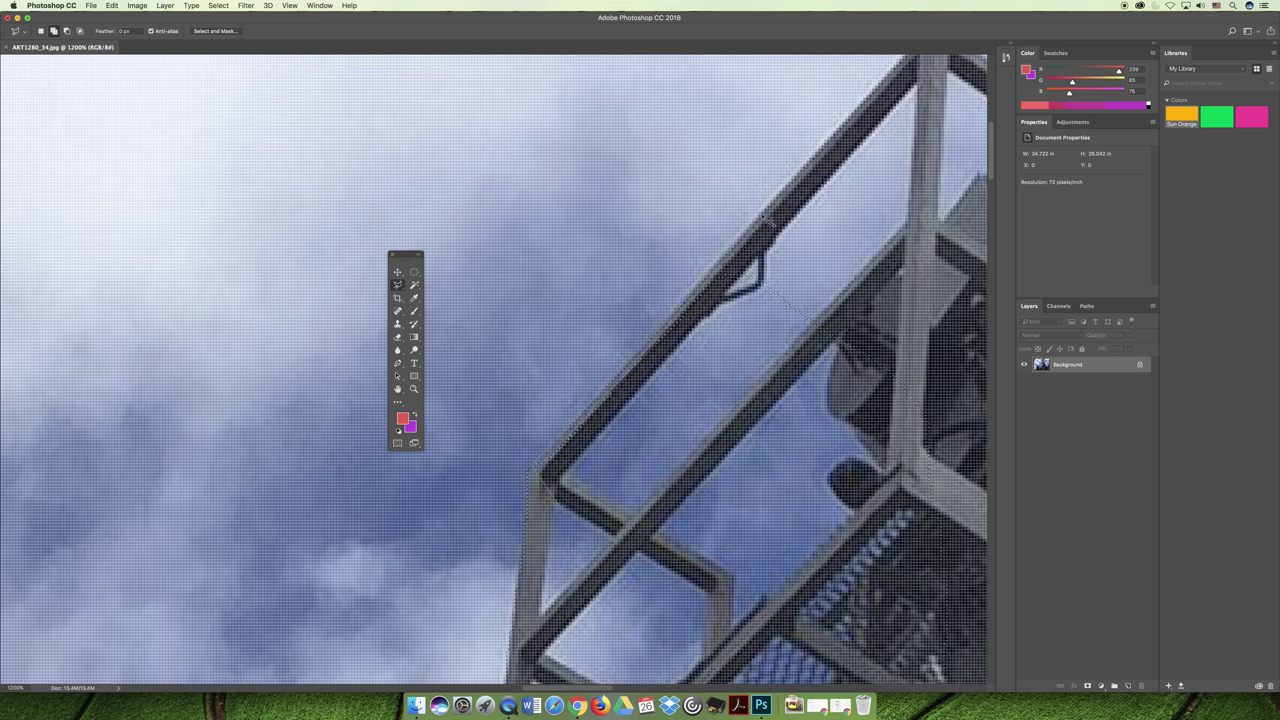
click(806, 181)
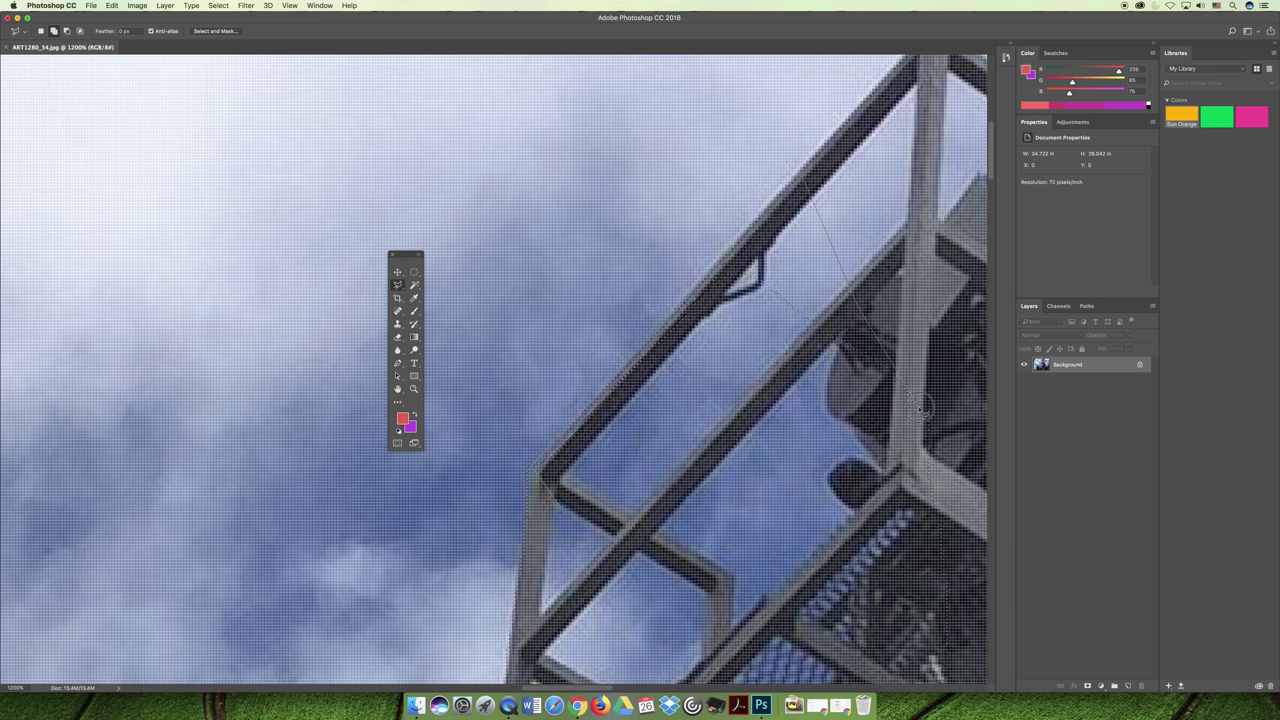
click(568, 517)
key(super+minus)
key(super+minus)
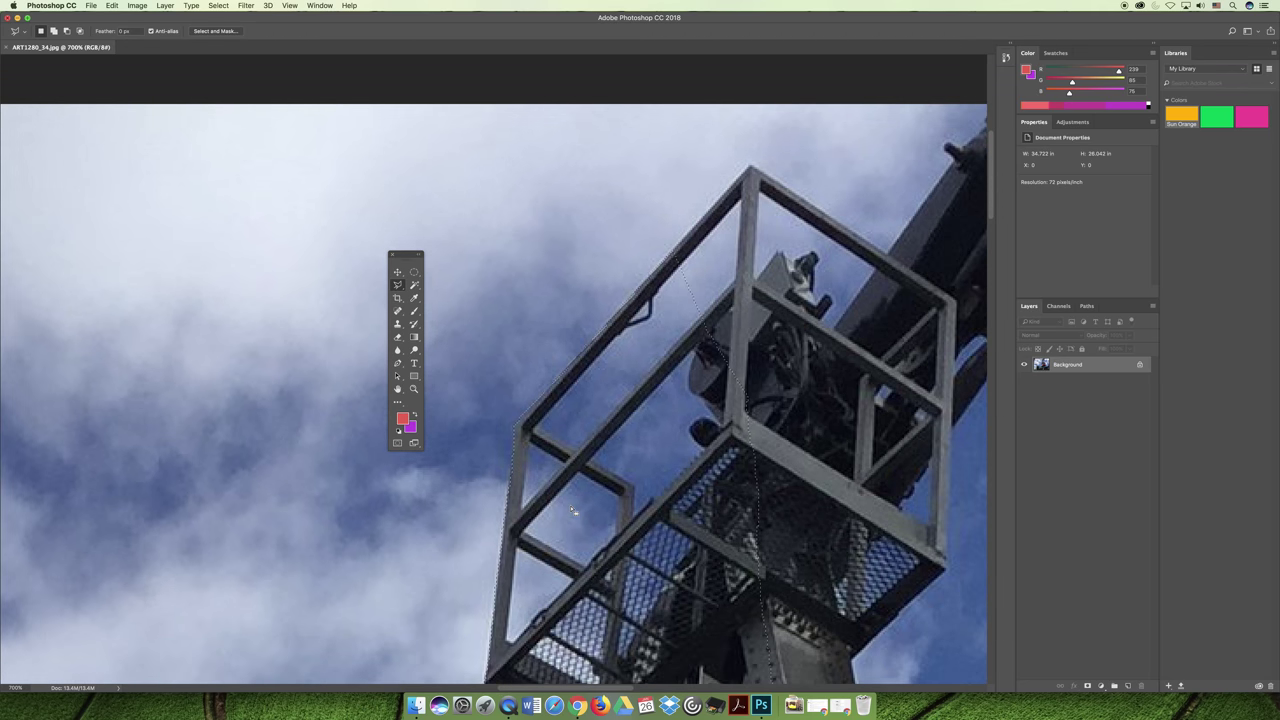